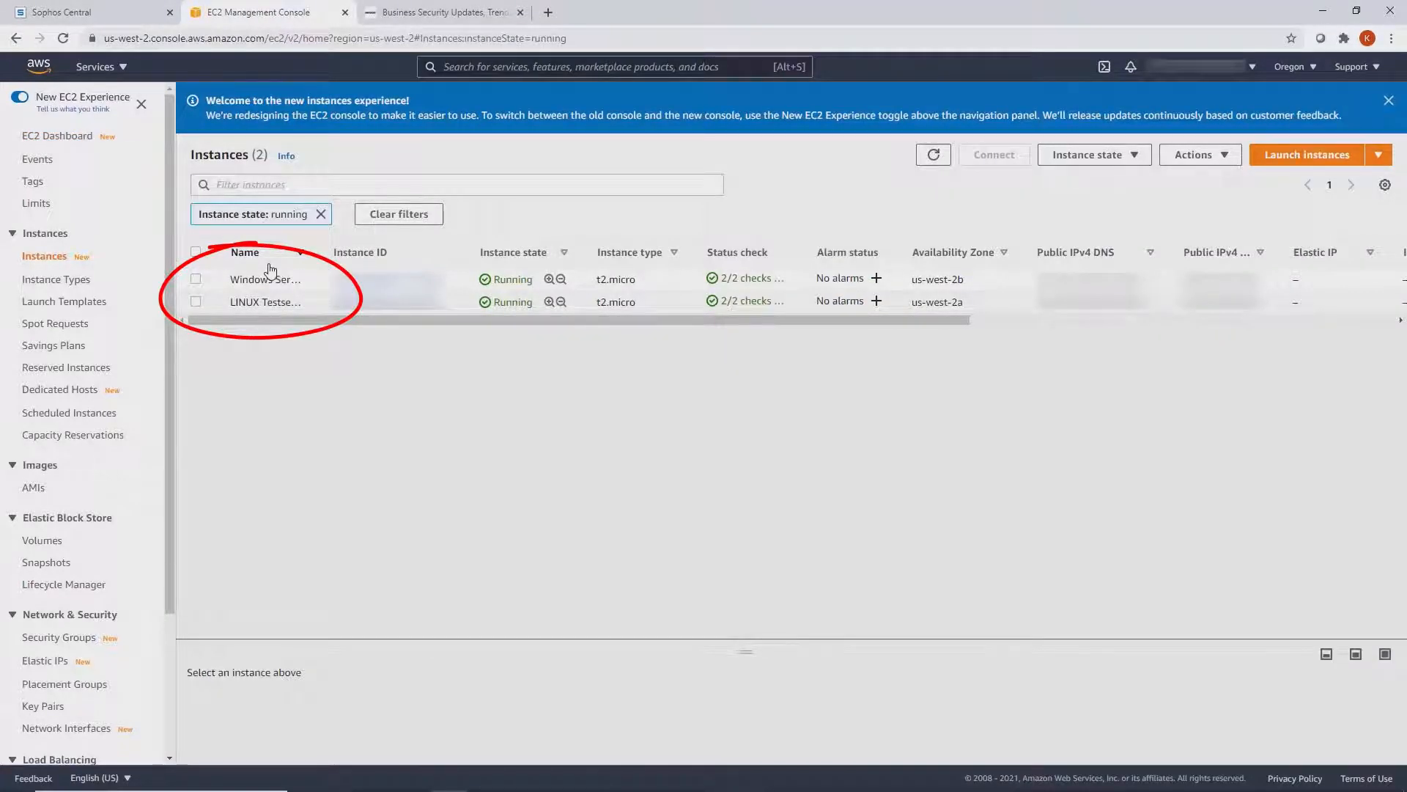
- Open the Windows Server instance in EC2 and view its RDP client connection options
left_click(410, 279)
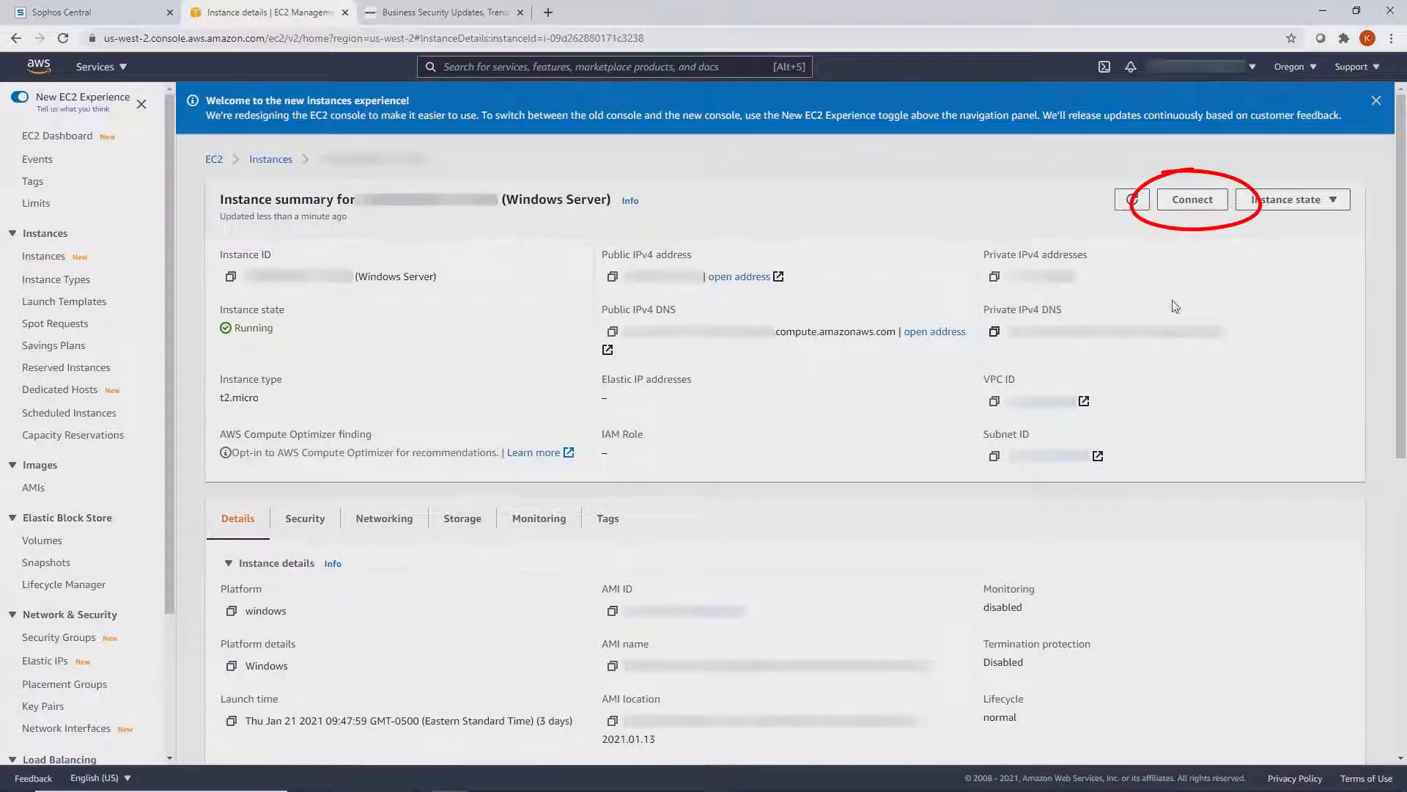
left_click(1211, 204)
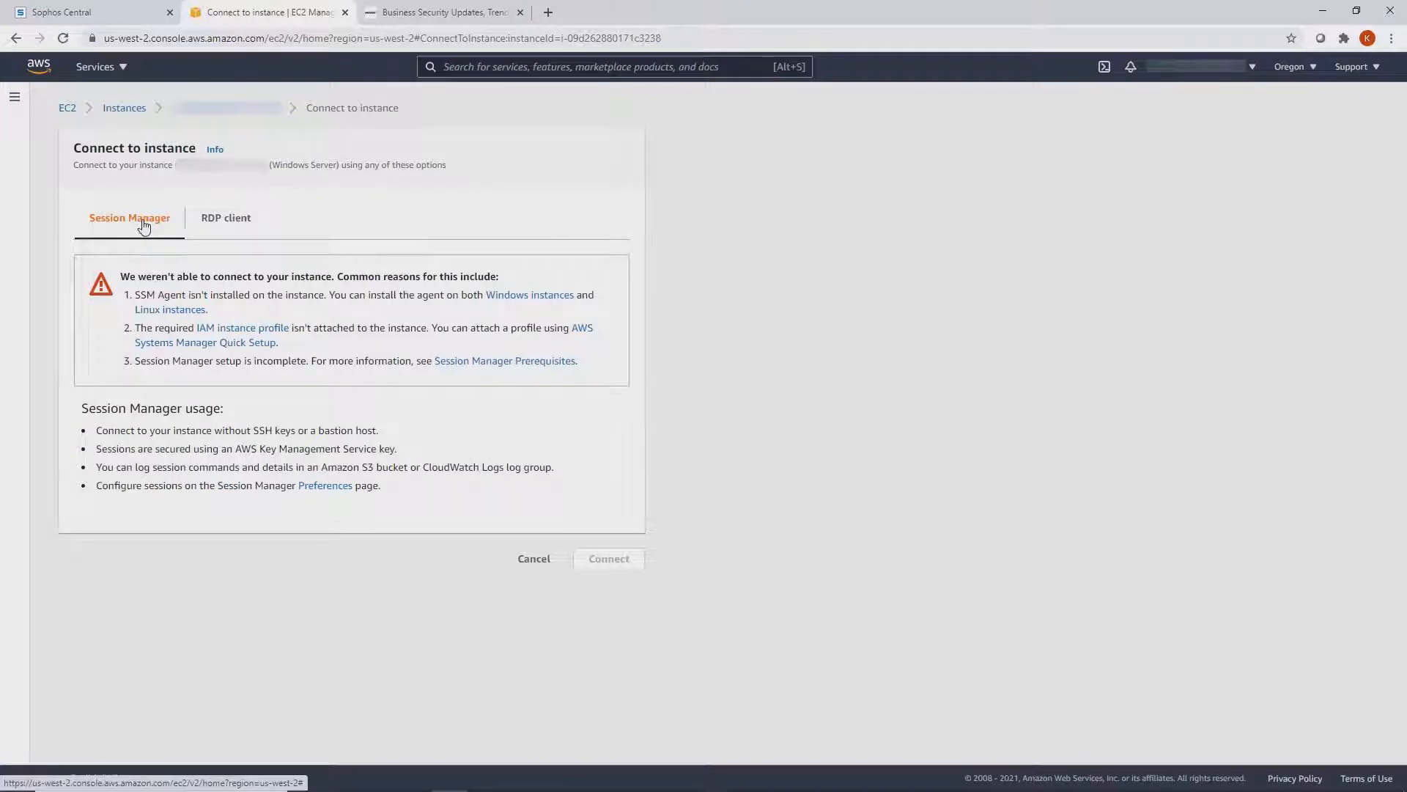
left_click(218, 226)
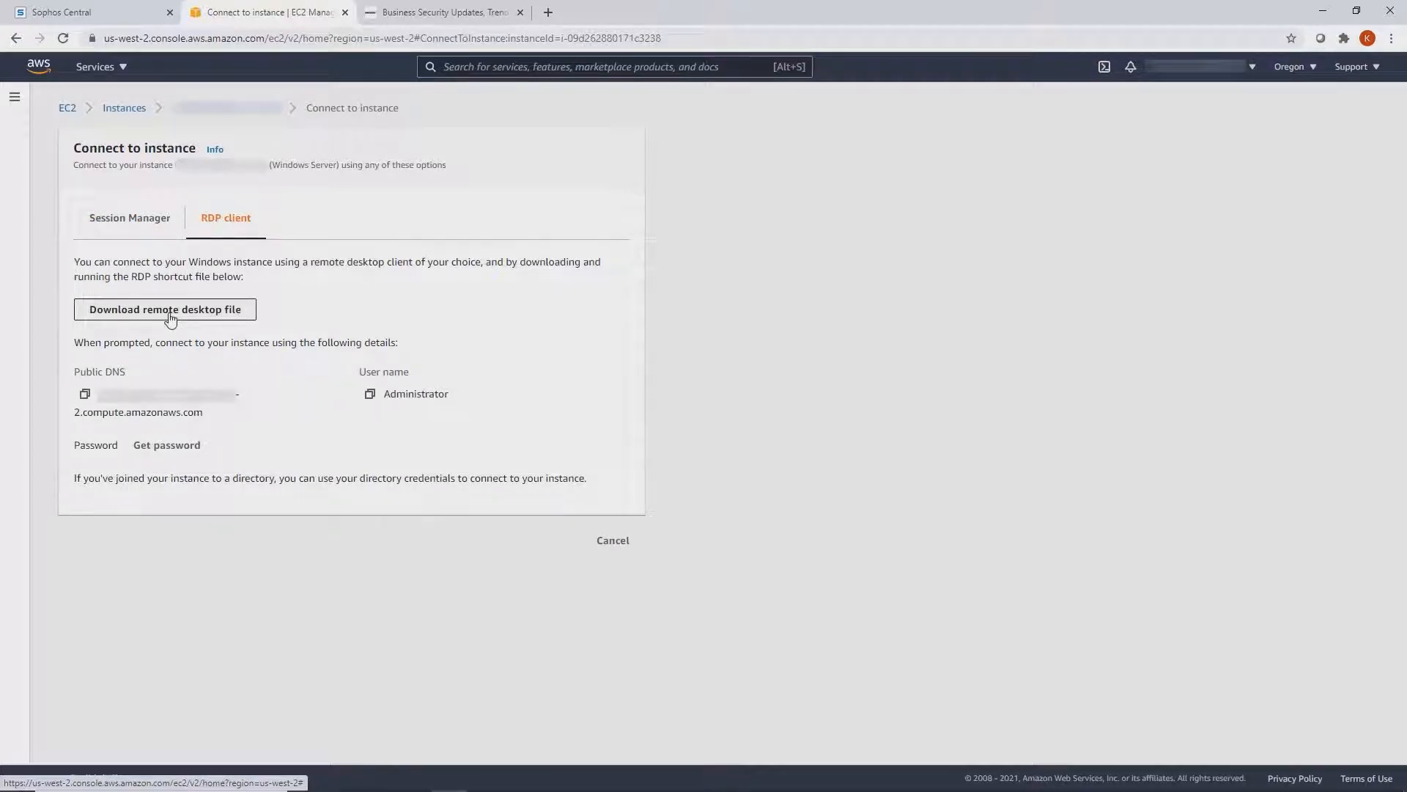
- Switch to Sophos Central and open the critical alerts from the Cloud Optix dashboard
left_click(105, 22)
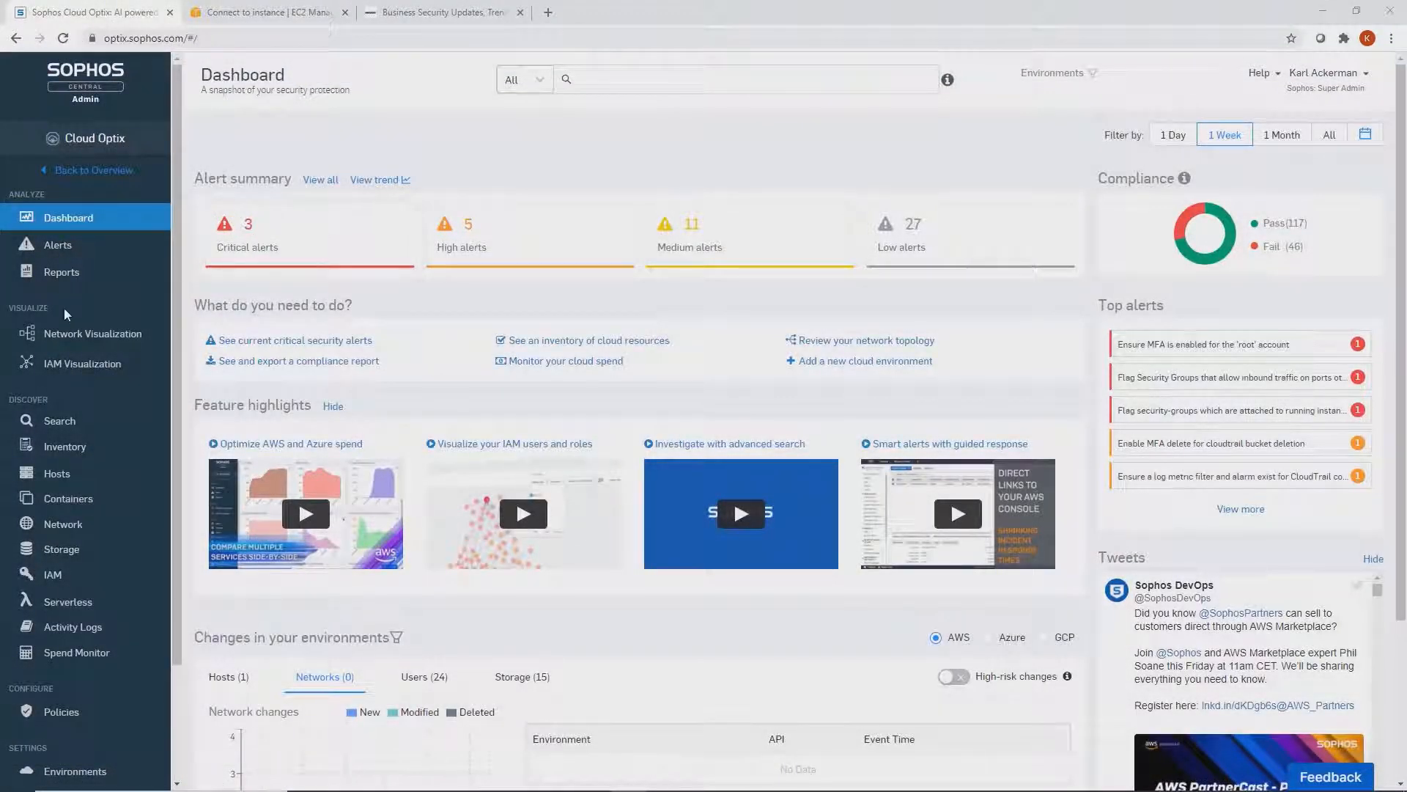
left_click(318, 241)
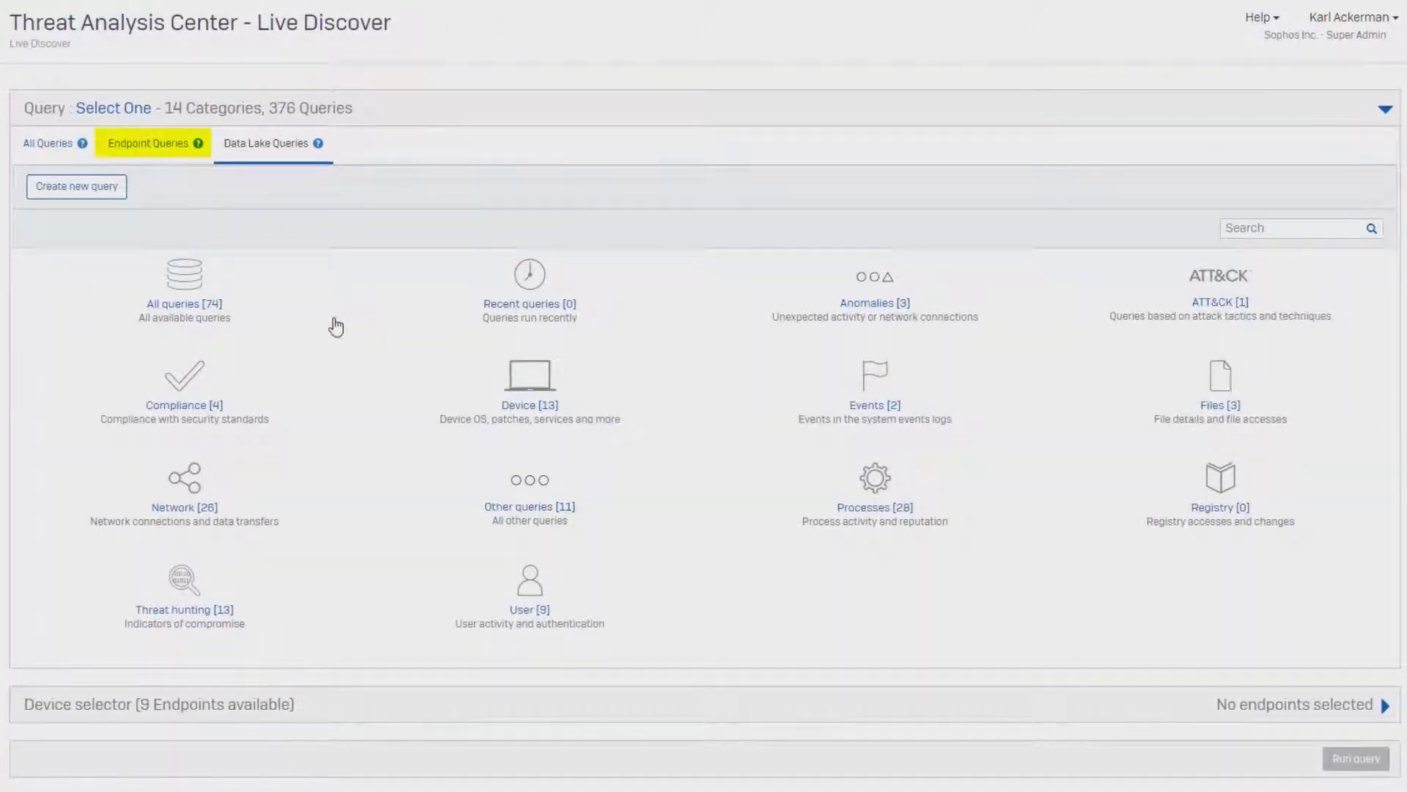
- Search the Data Lake queries in Live Discover for "remote" and open the Remote Authentication Attempts (Data Lake) query
left_click(159, 159)
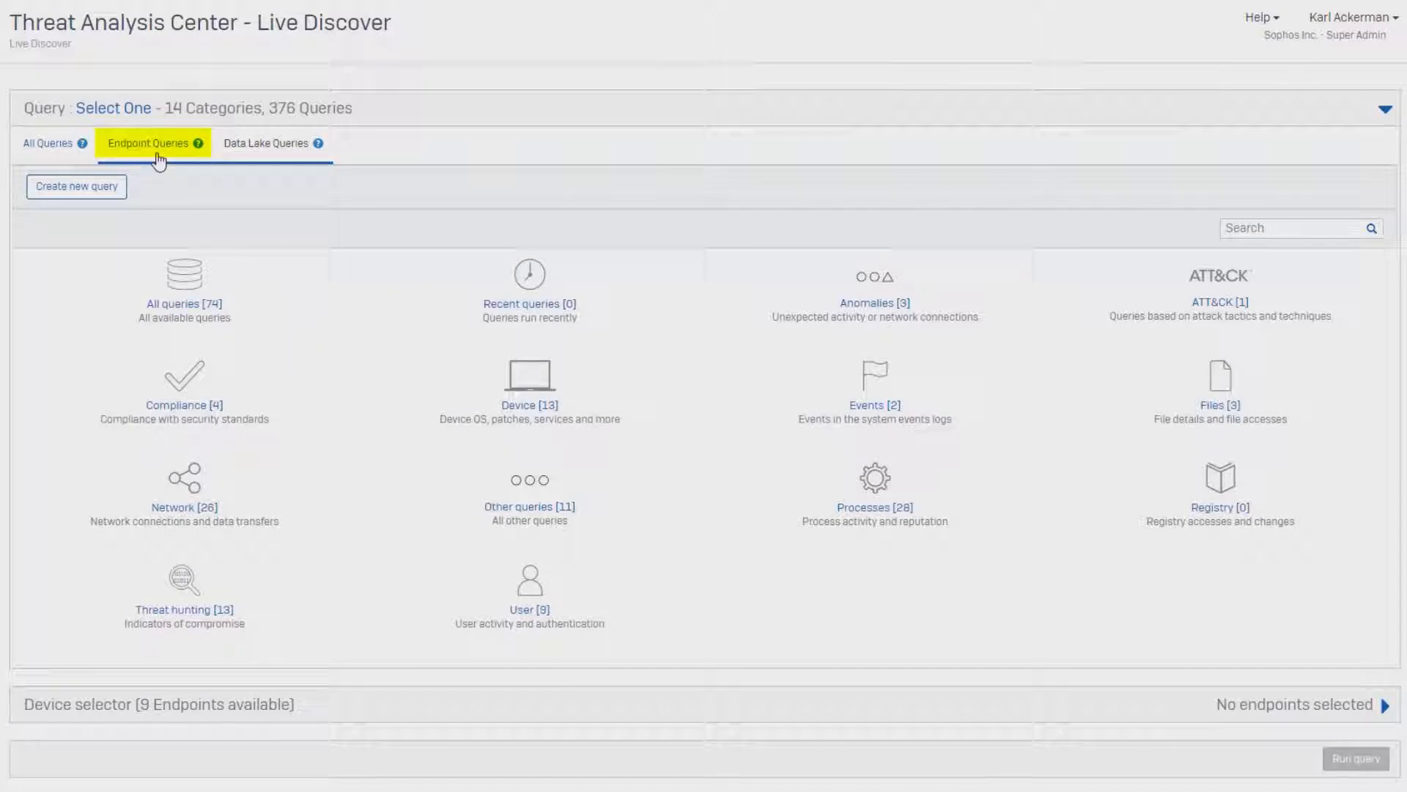
left_click(273, 149)
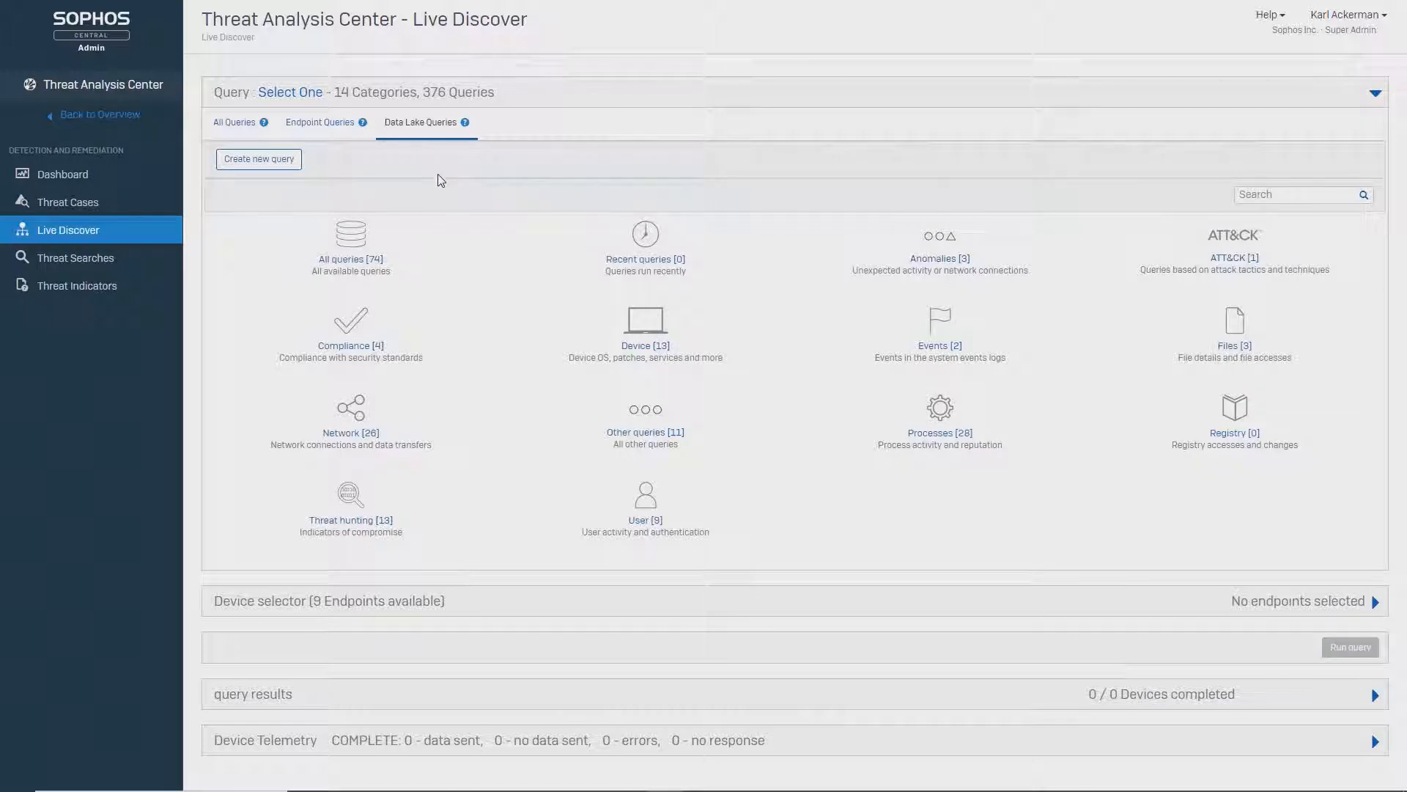
left_click(1283, 196)
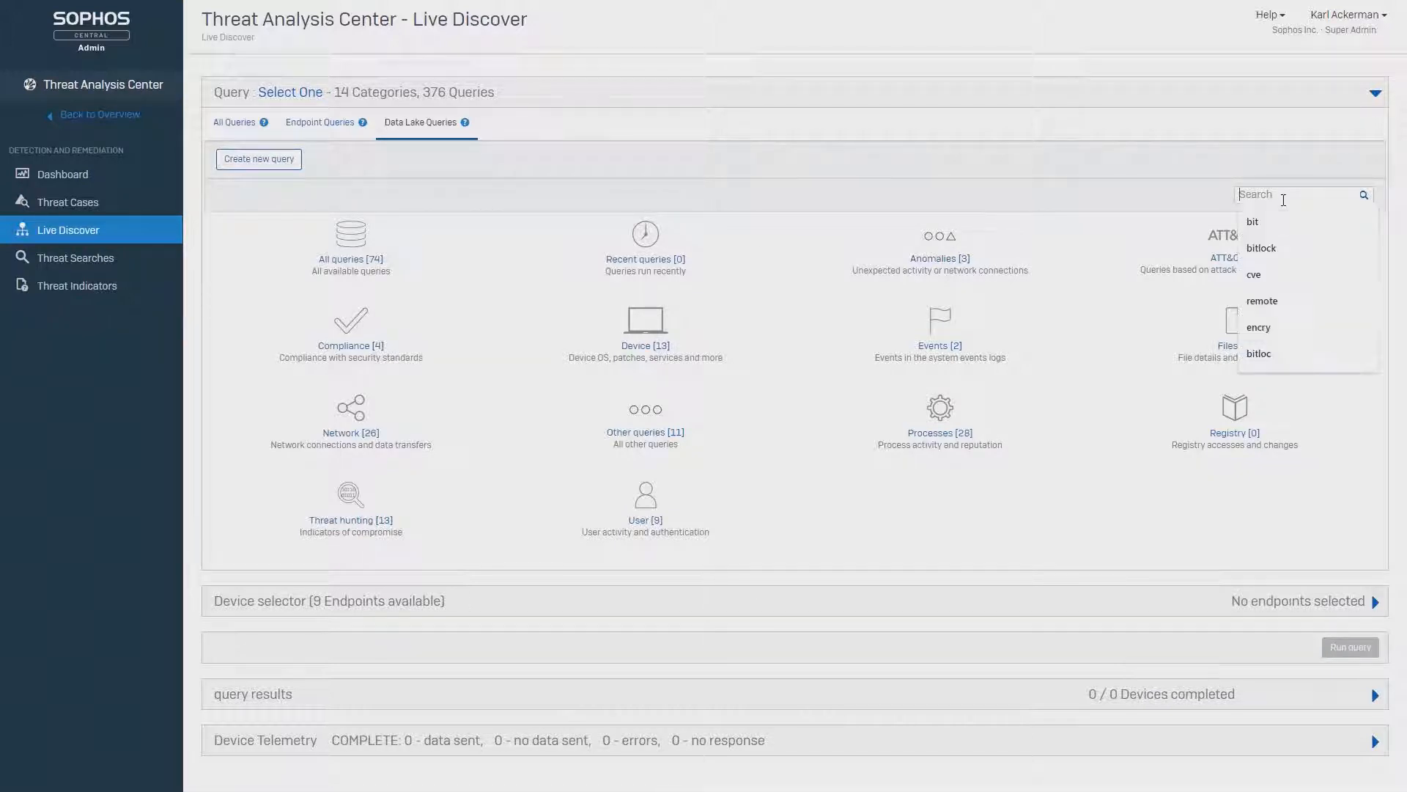
type("remote")
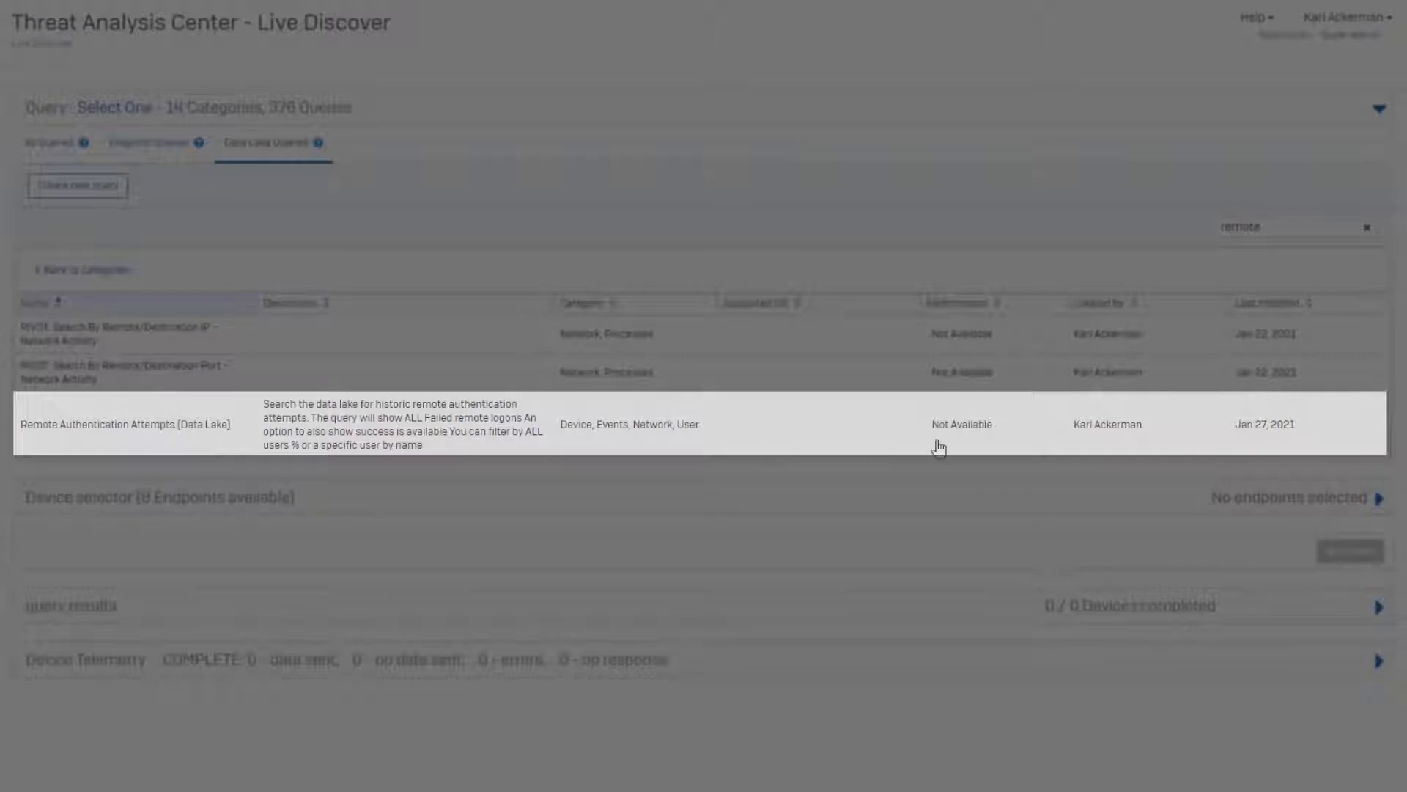
left_click(184, 436)
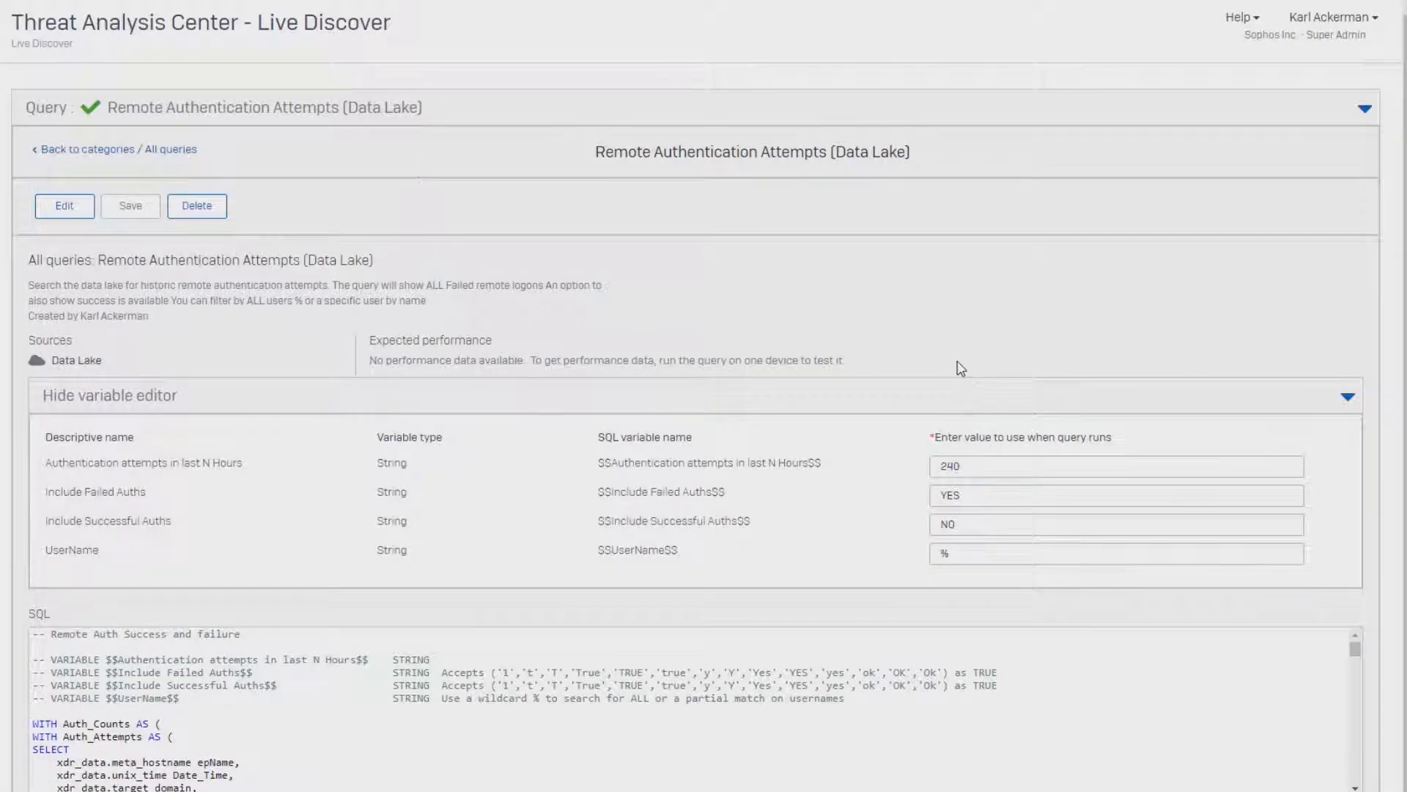
- Run the Remote Authentication Attempts query with 240 hours, failed authentications YES, successful authentications NO and username %
scroll(1401, 167, "down", 2)
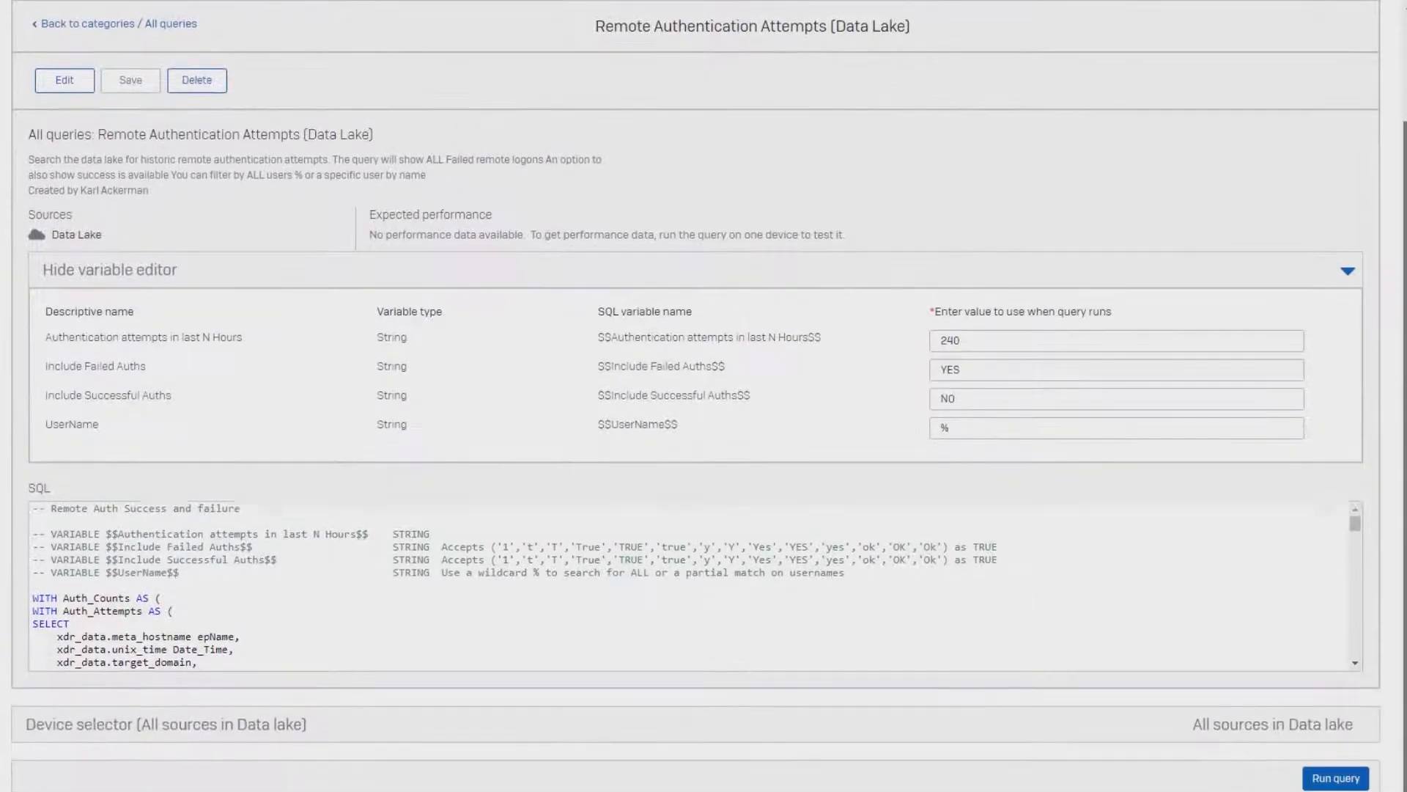
left_click(978, 341)
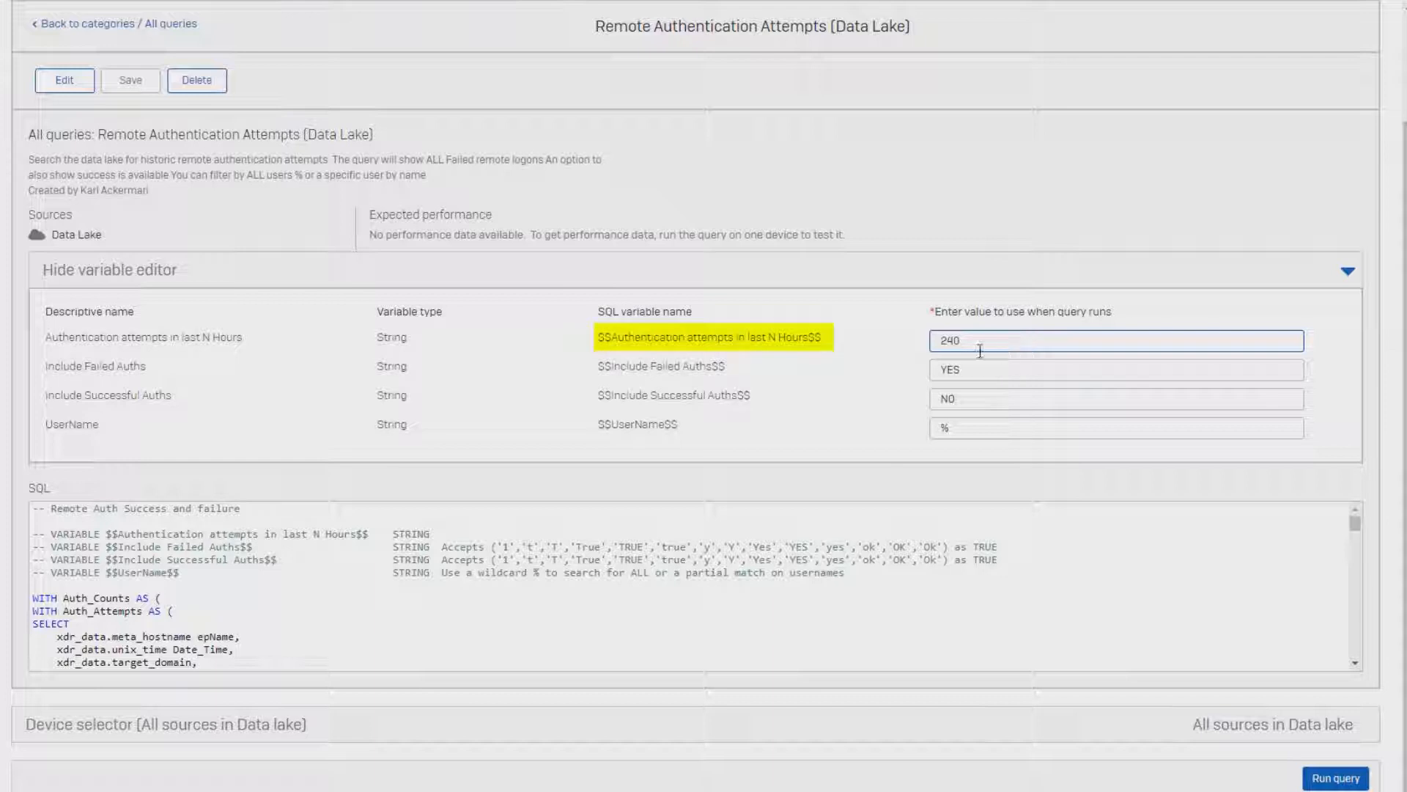
left_click(976, 370)
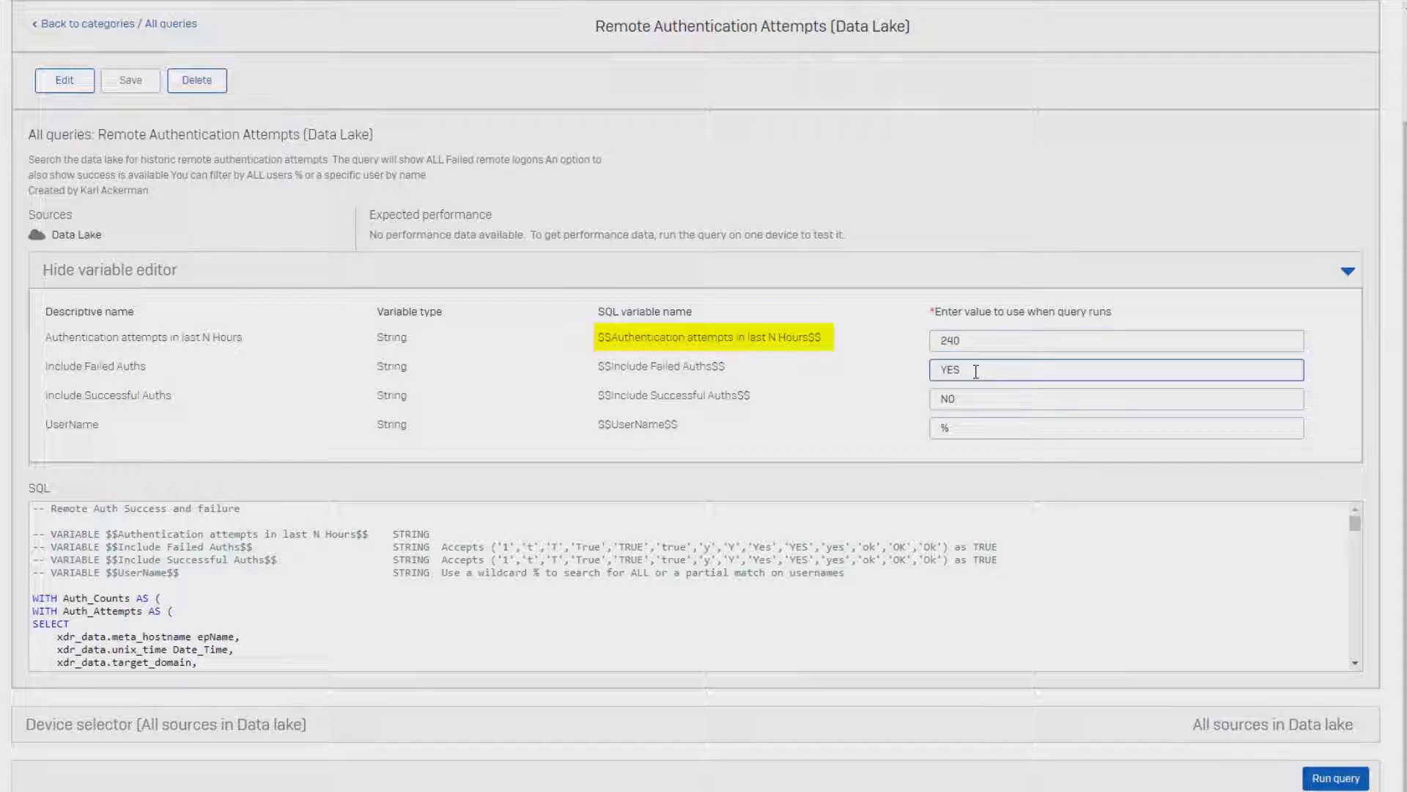
left_click(958, 429)
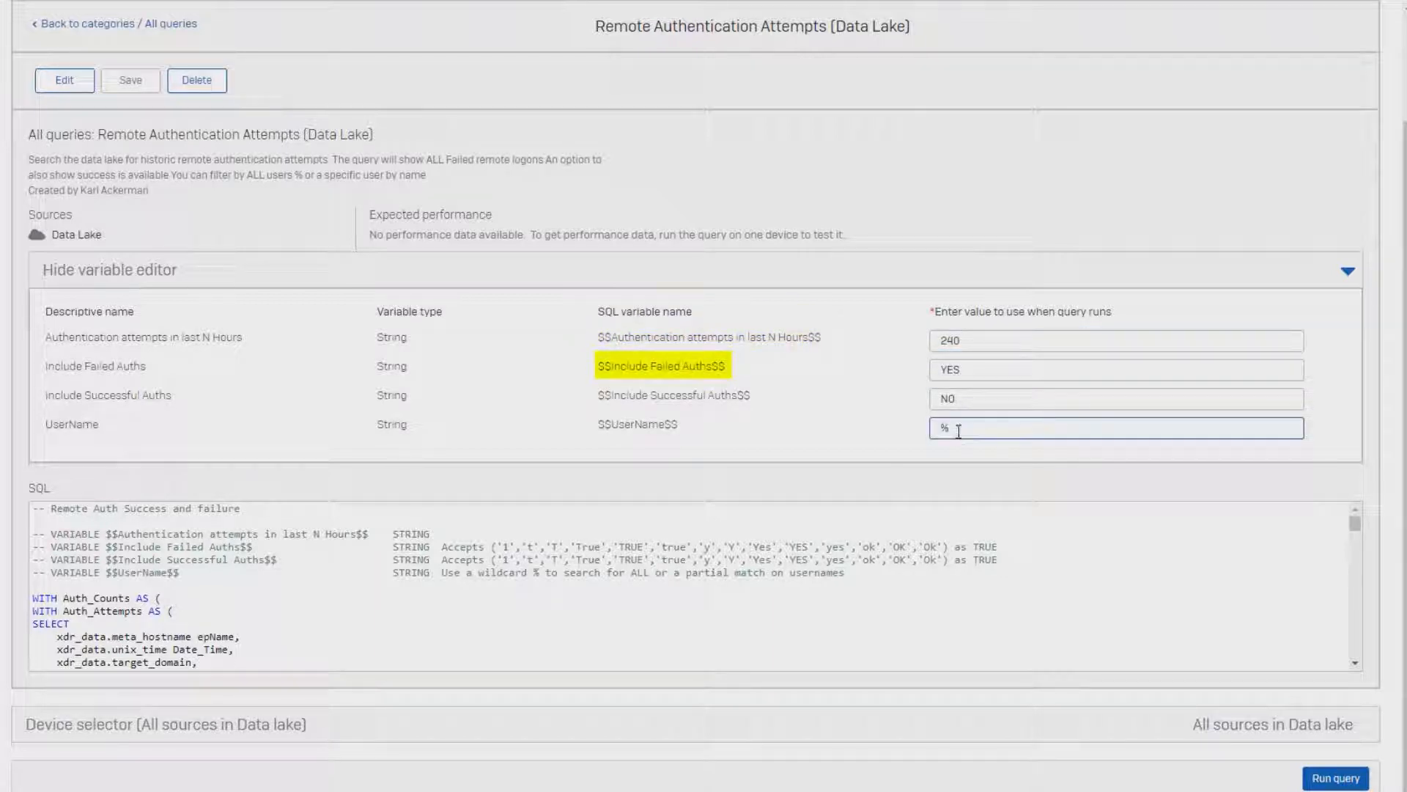
double_click(959, 428)
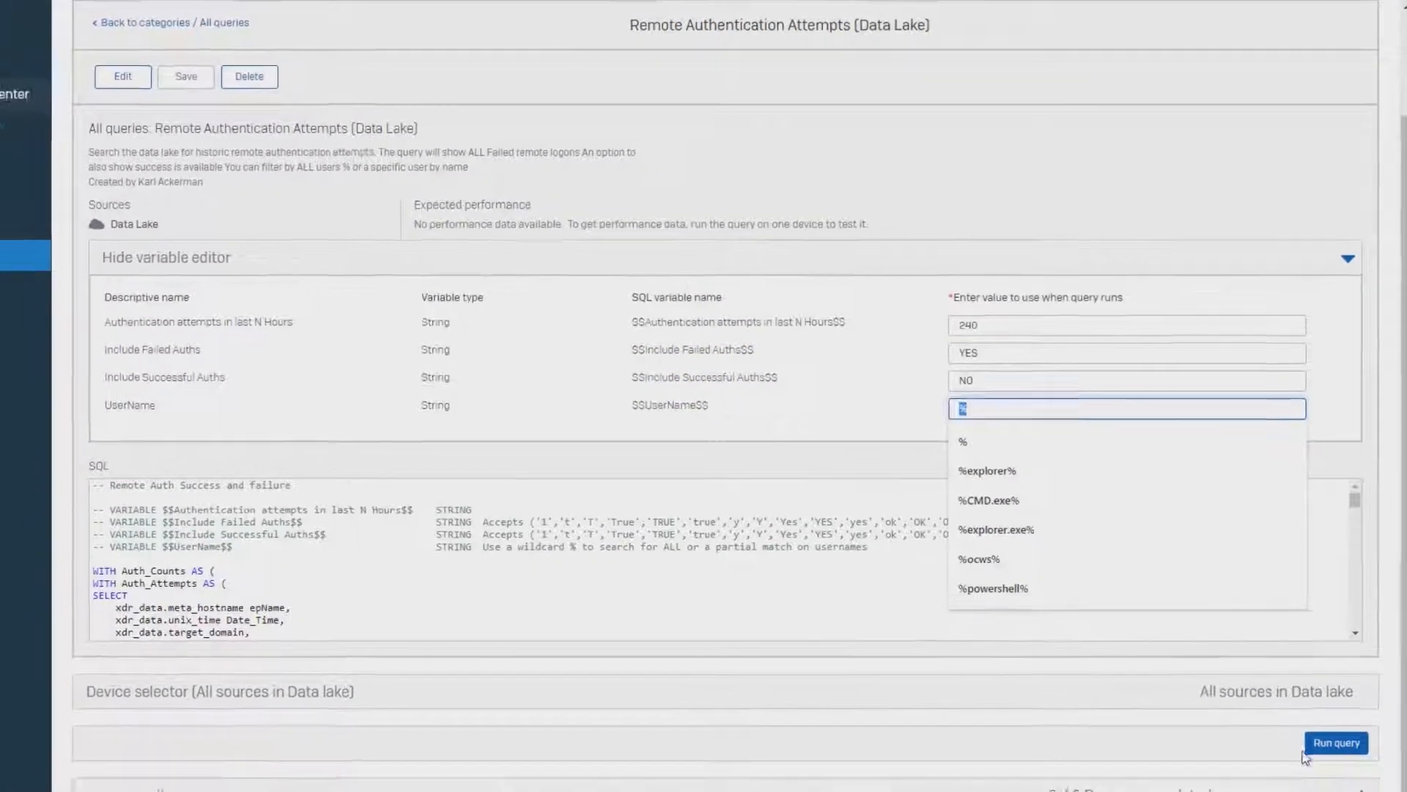
left_click(1338, 747)
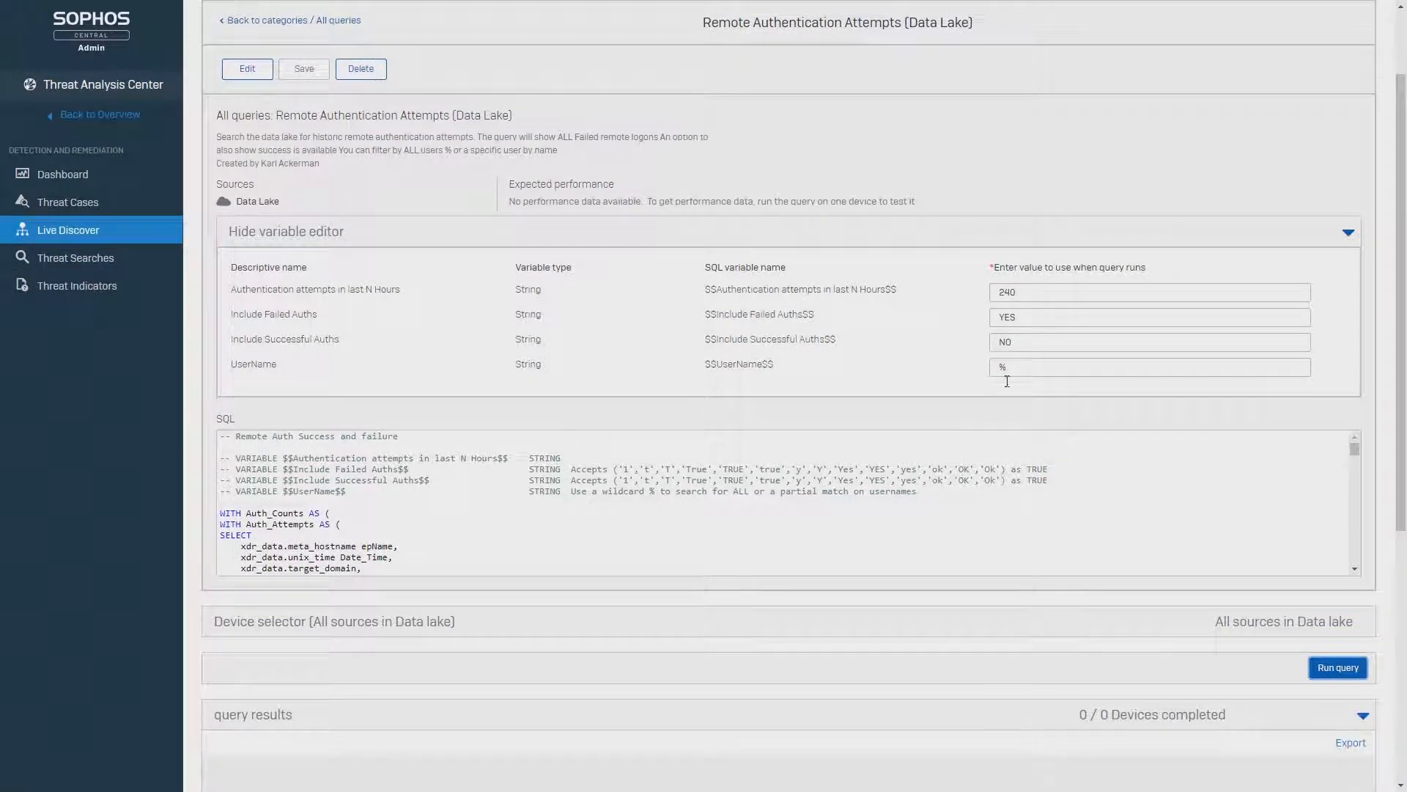
- Review the query's SQL logon mappings and examine the usernames tried from the most active remote addresses
scroll(659, 368, "down", 4)
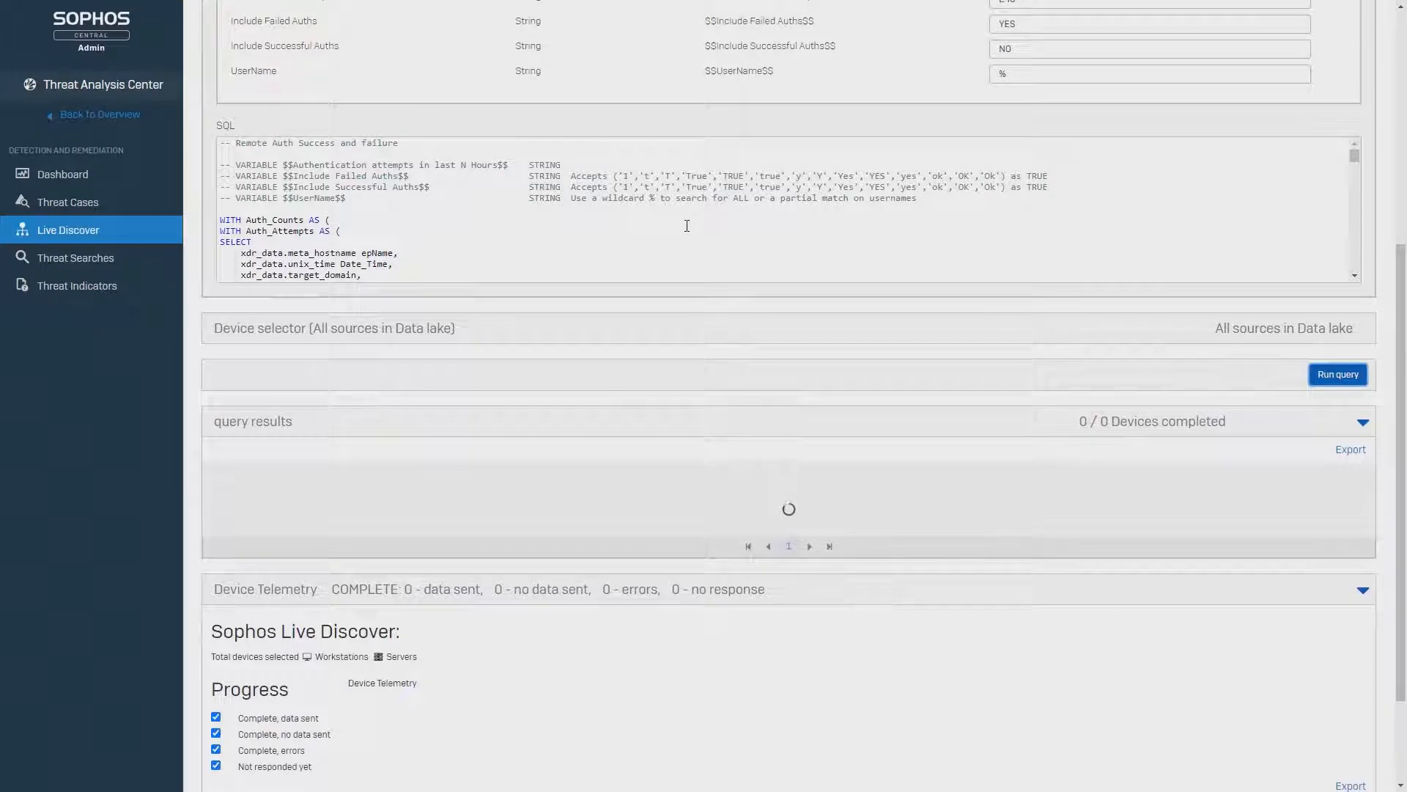
scroll(321, 191, "down", 5)
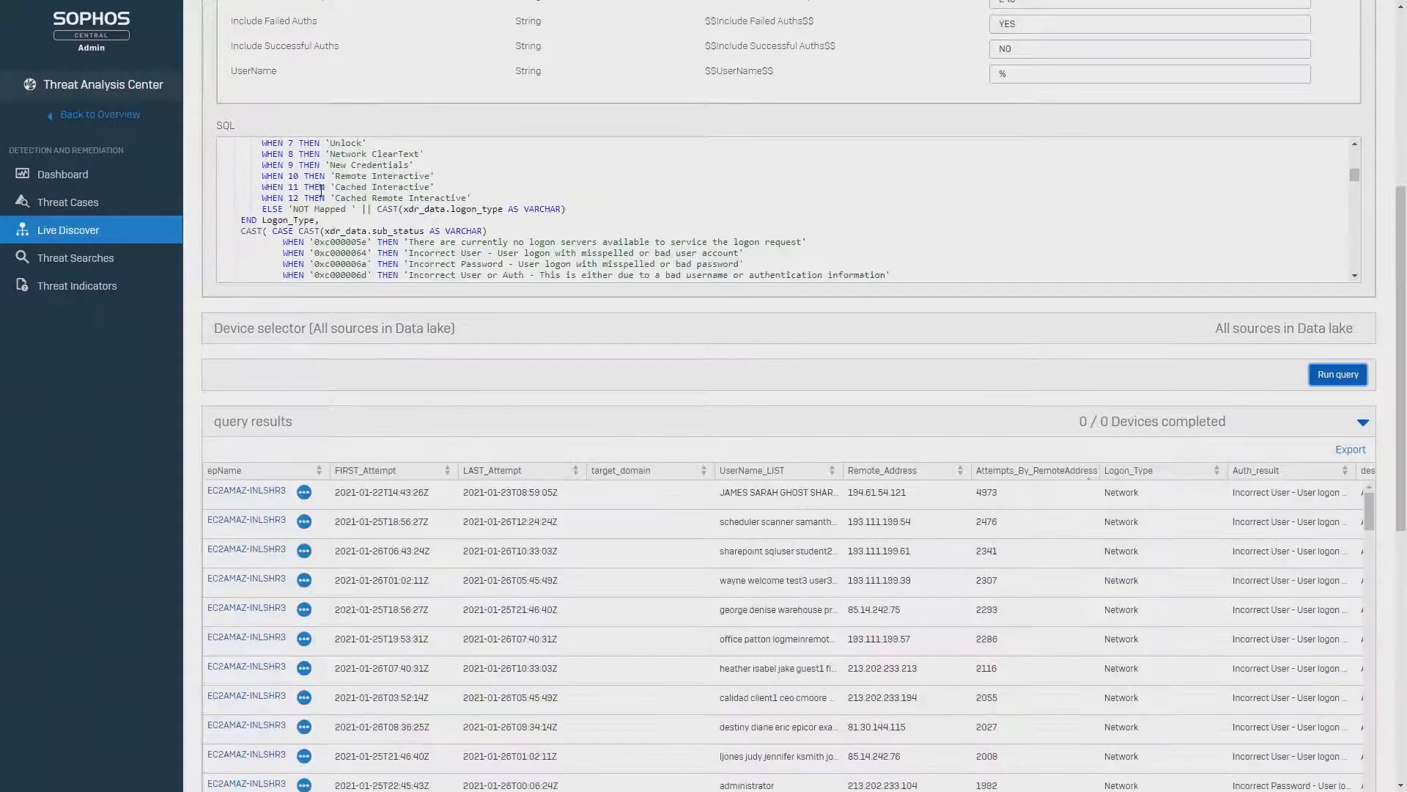
scroll(321, 191, "down", 4)
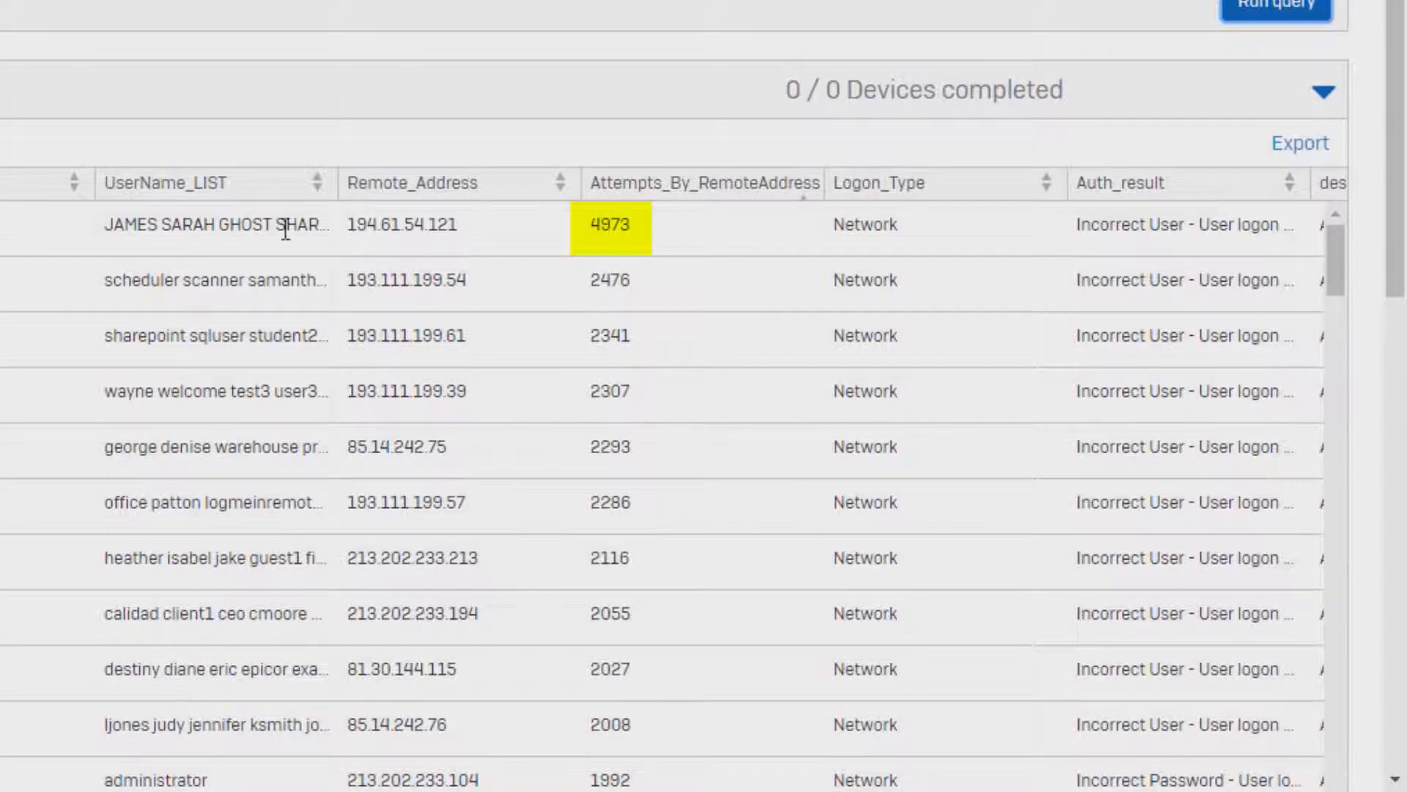
left_click(227, 230)
scroll(228, 230, "down", 2)
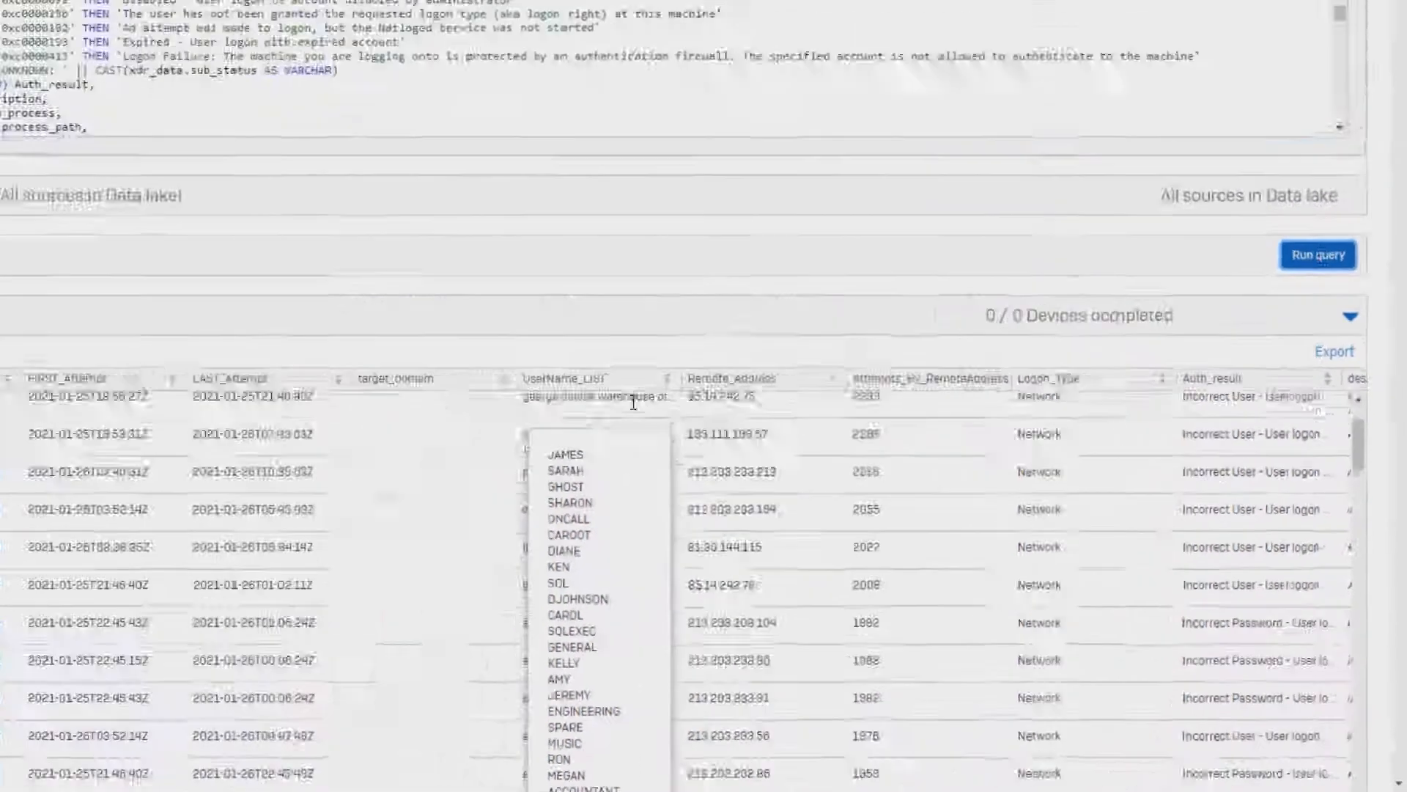
scroll(460, 13, "down", 4)
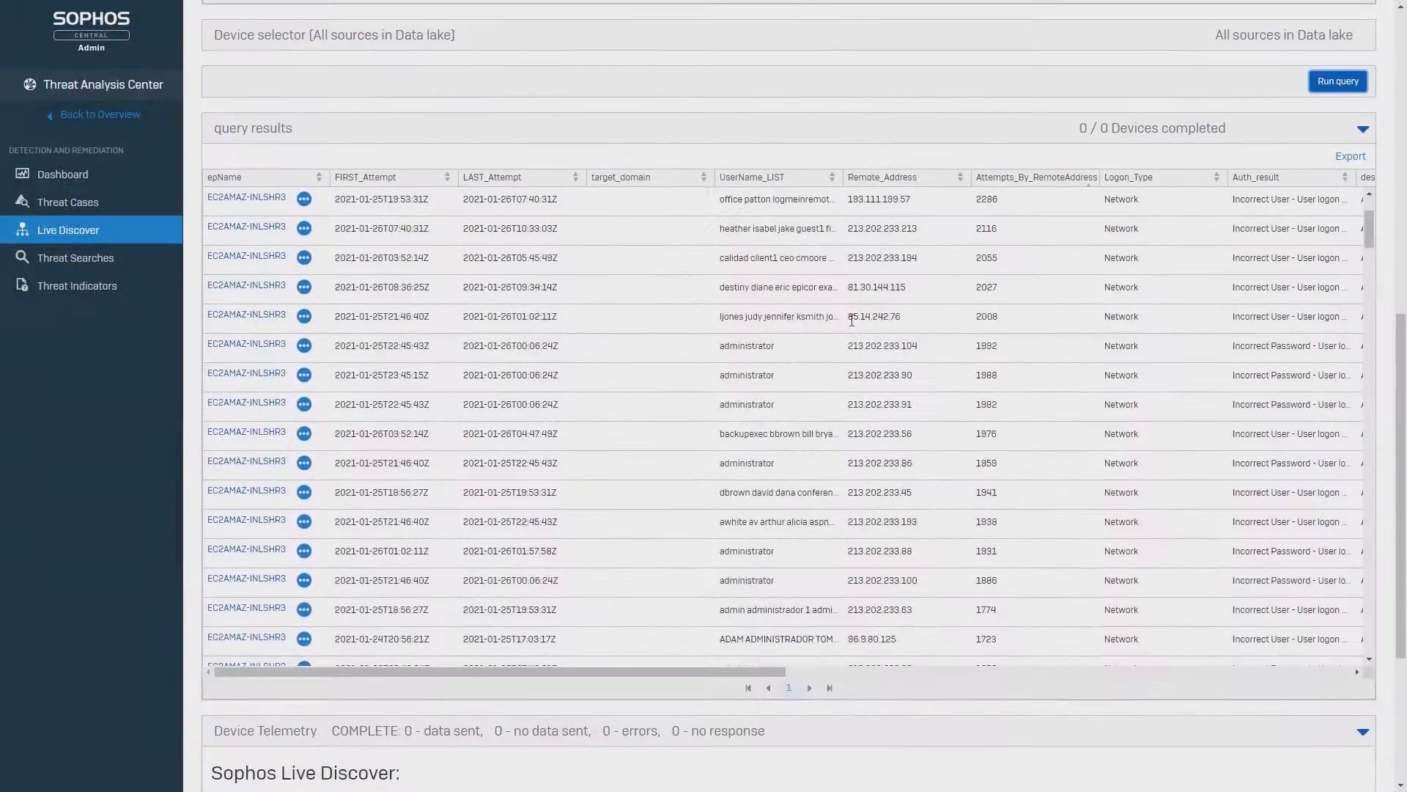
left_click(748, 209)
- Examine the failed logon results for attempt counts per remote address, targeted usernames and authentication results
scroll(982, 249, "down", 5)
scroll(986, 294, "down", 2)
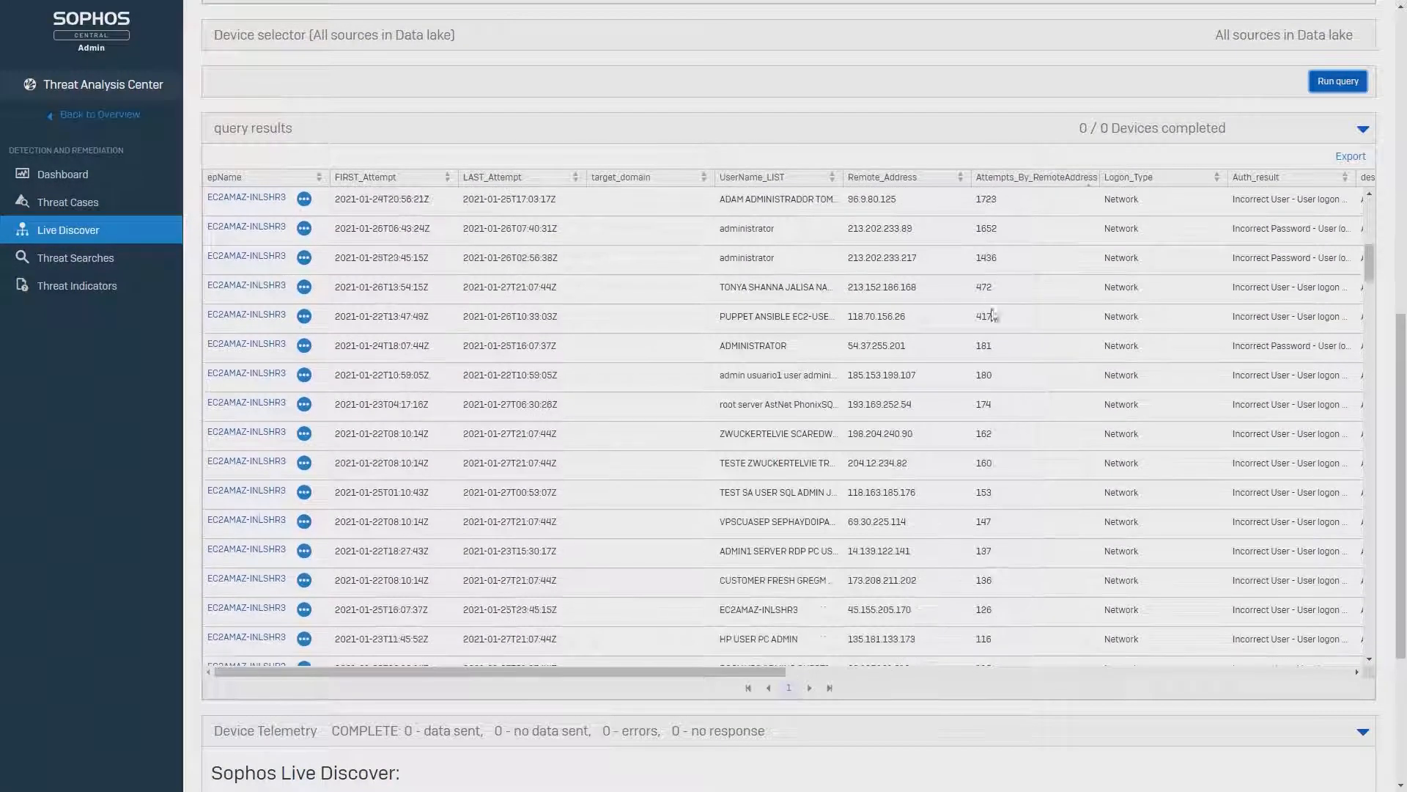
scroll(995, 345, "down", 2)
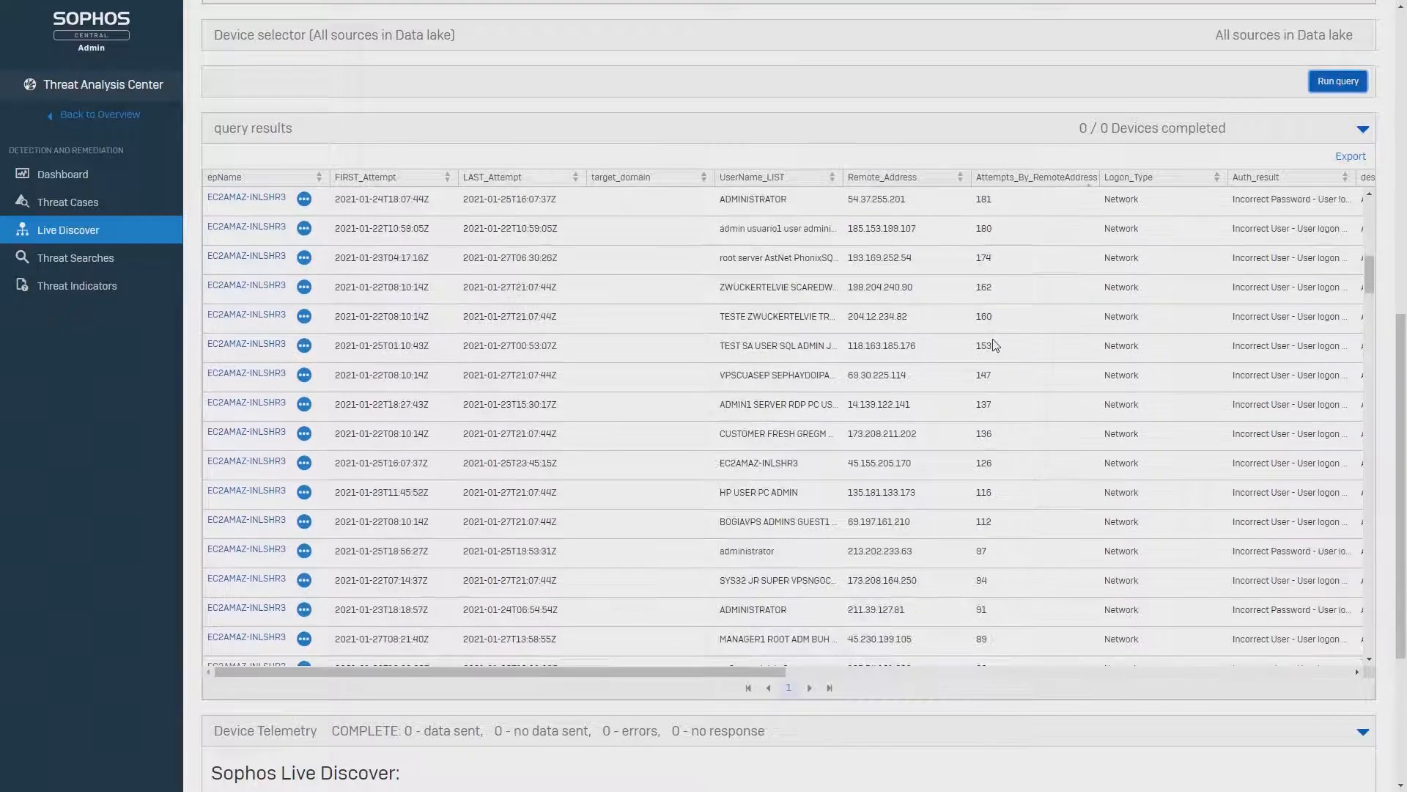
scroll(995, 345, "down", 2)
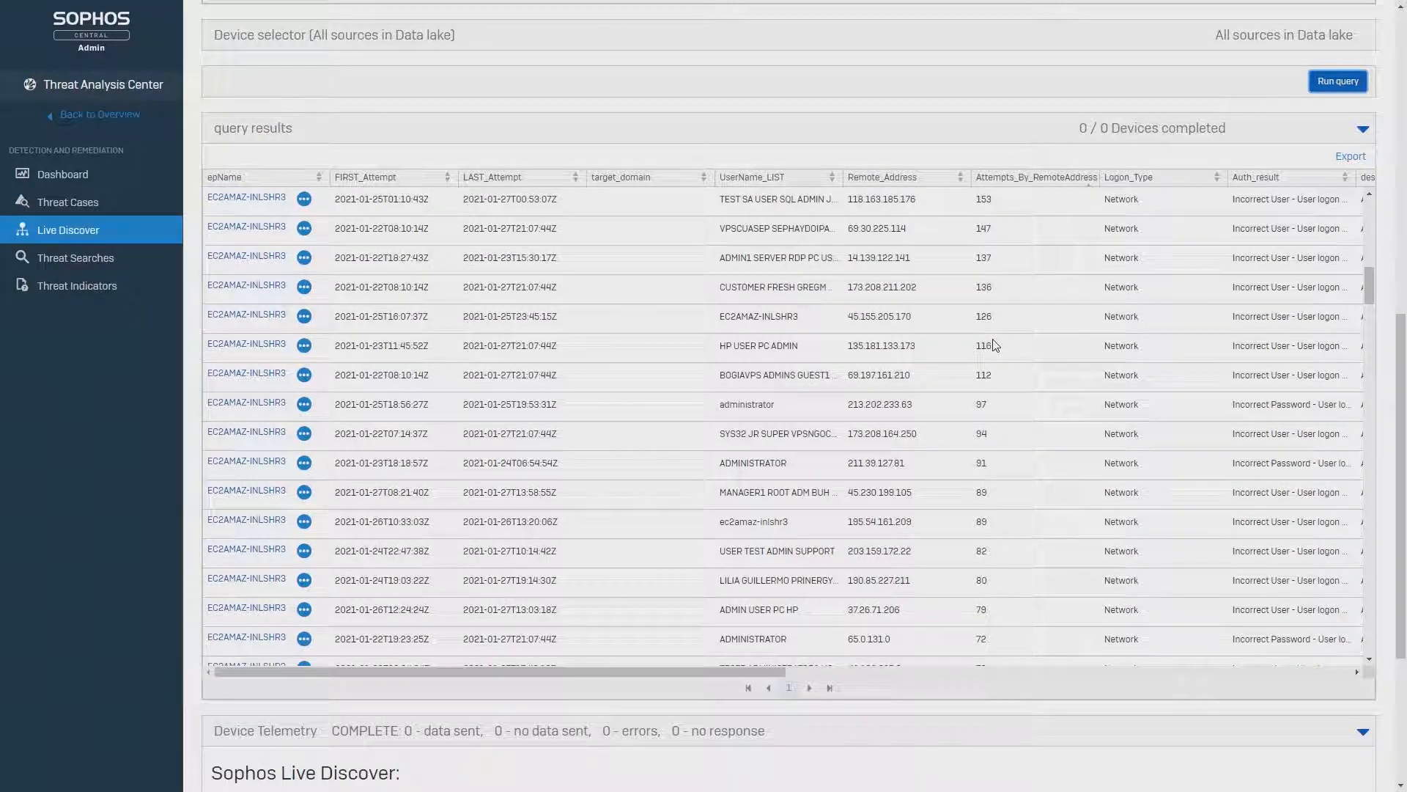
scroll(994, 346, "down", 2)
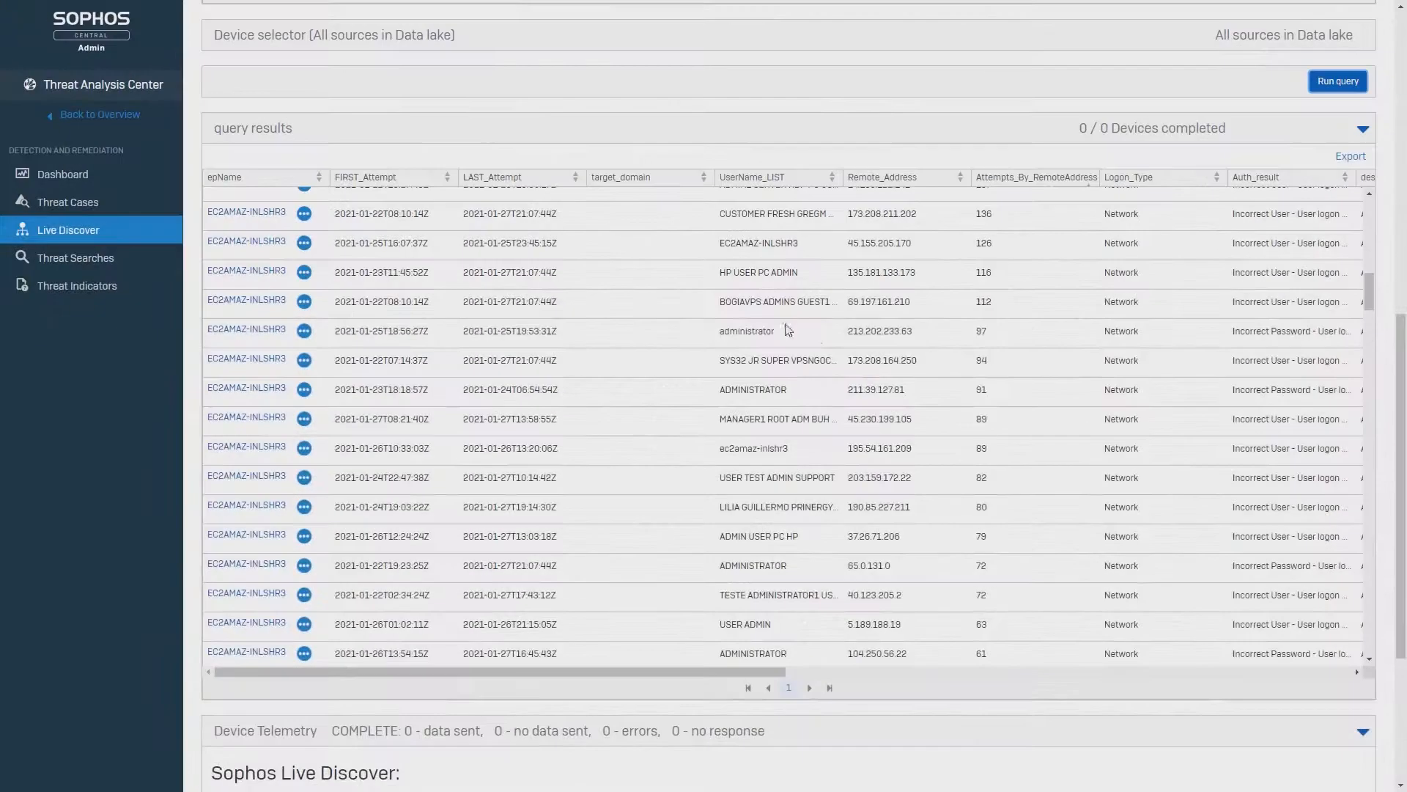
scroll(787, 330, "up", 3)
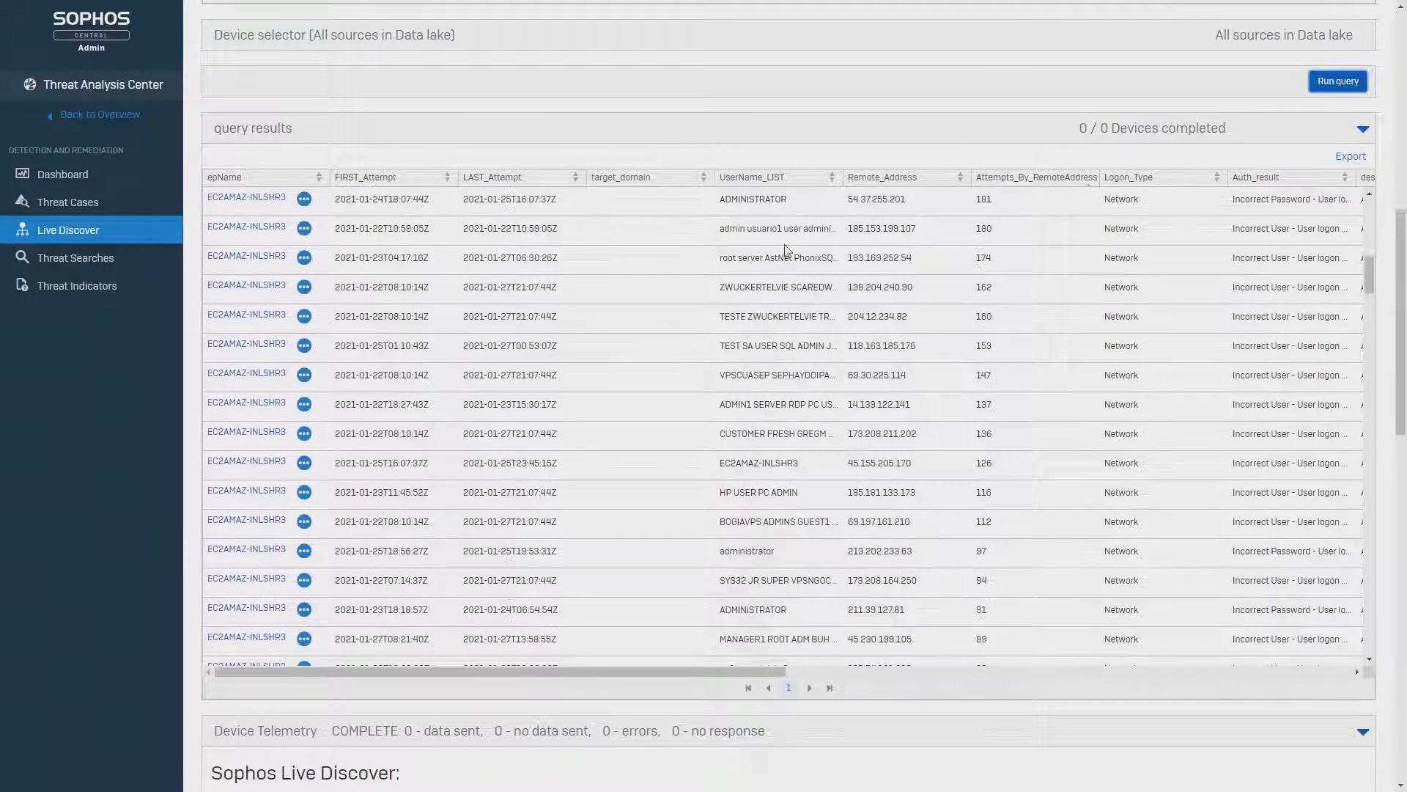
scroll(982, 308, "up", 3)
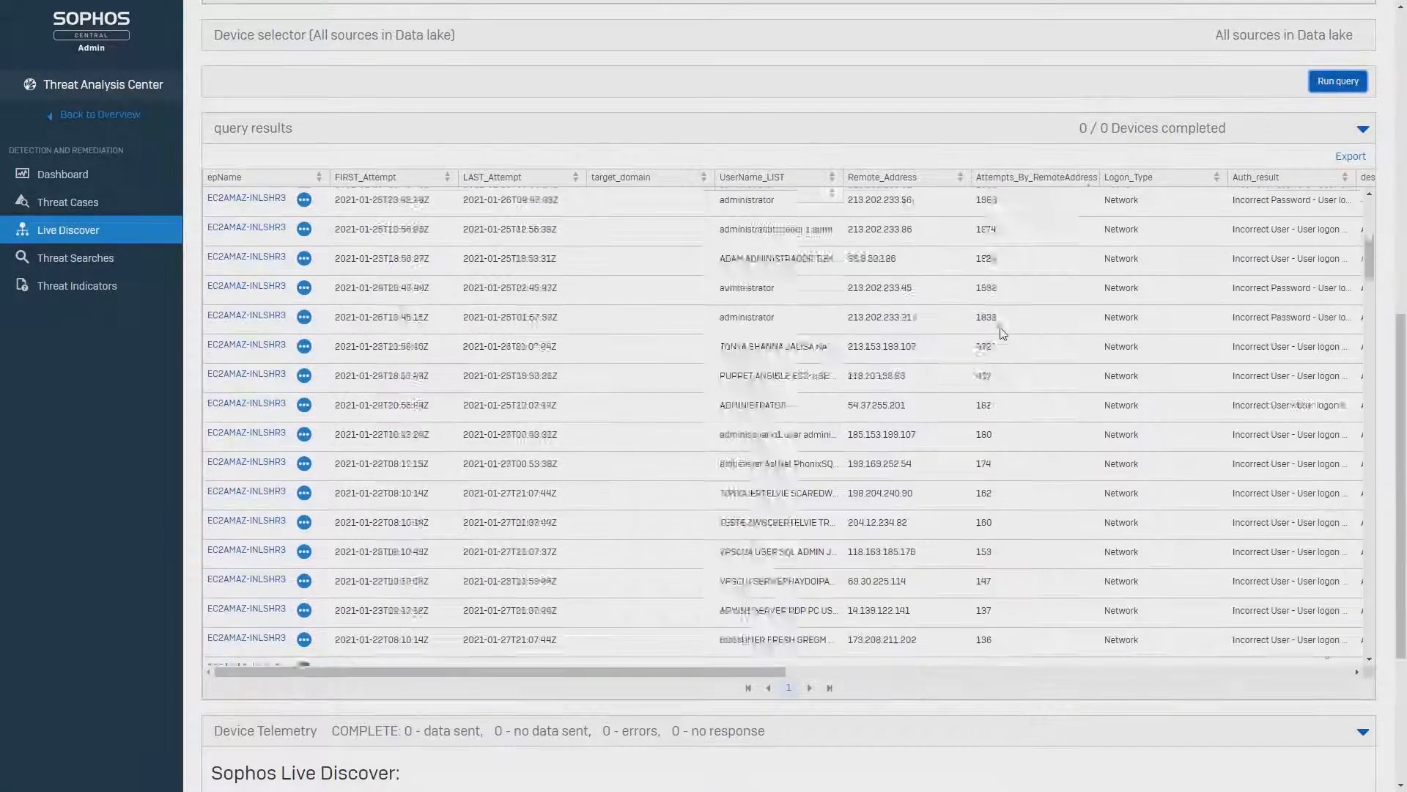
scroll(1071, 438, "down", 10)
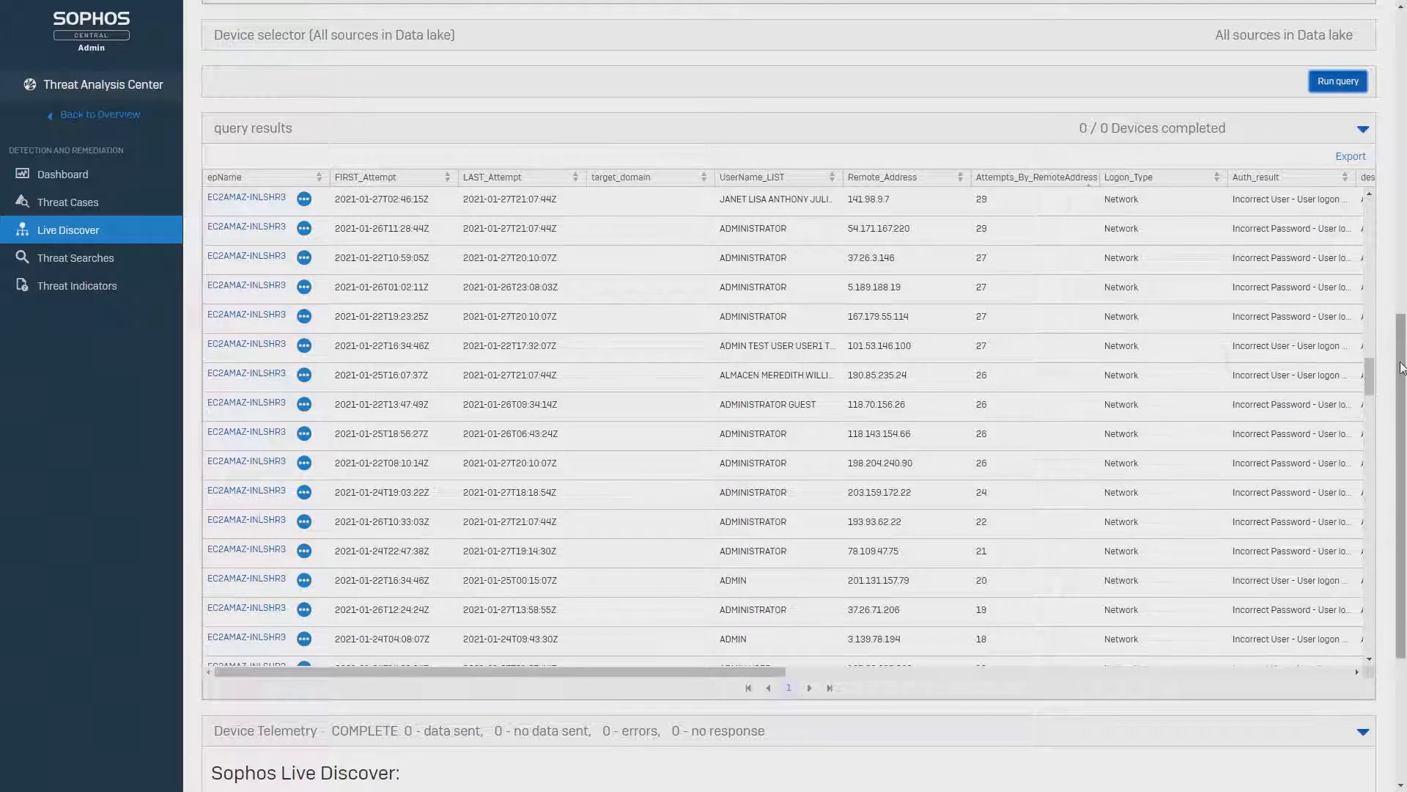
- Set Include Failed Auths to no and Include Successful Auths to yes, and rerun the query
scroll(1401, 367, "up", 5)
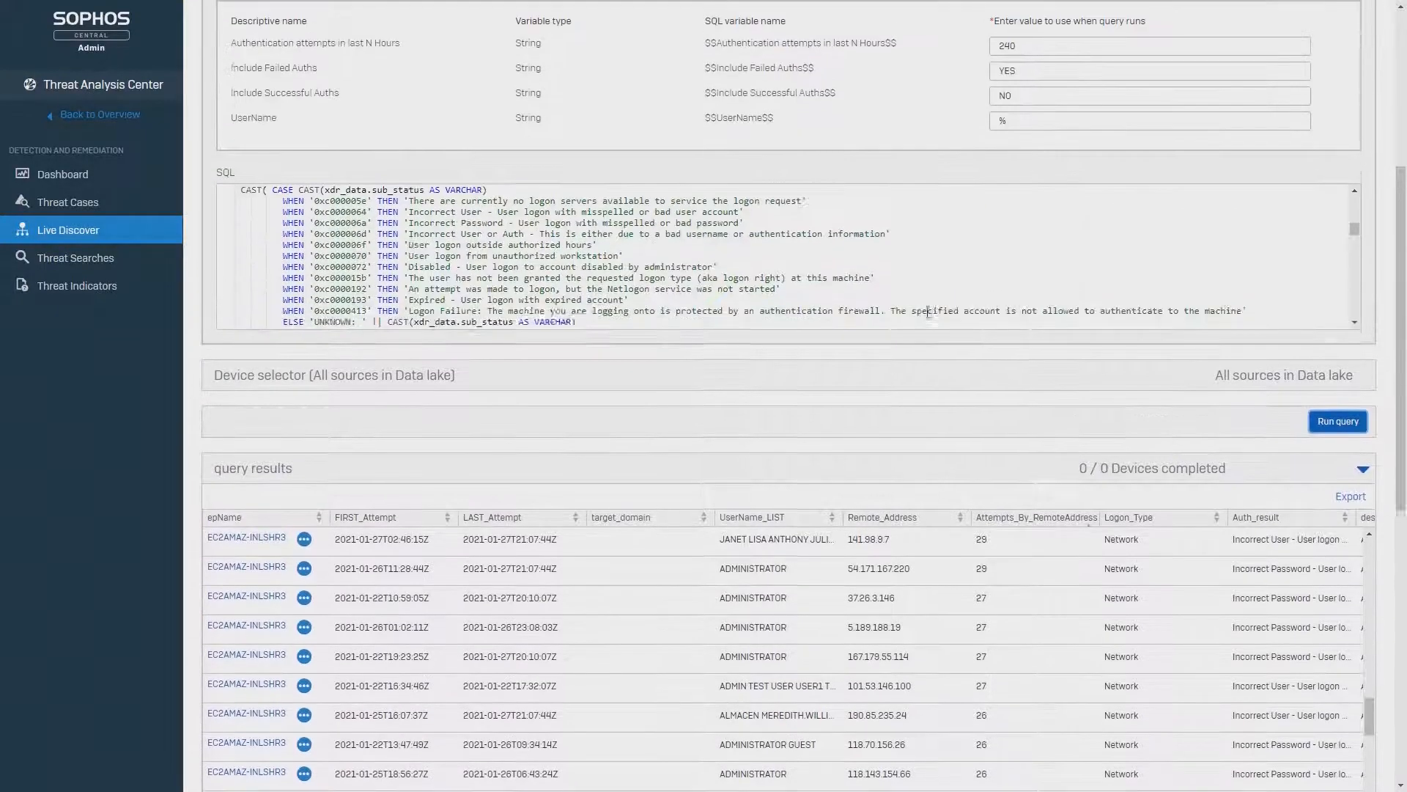
scroll(928, 311, "up", 2)
left_click_drag(1119, 122, 828, 134)
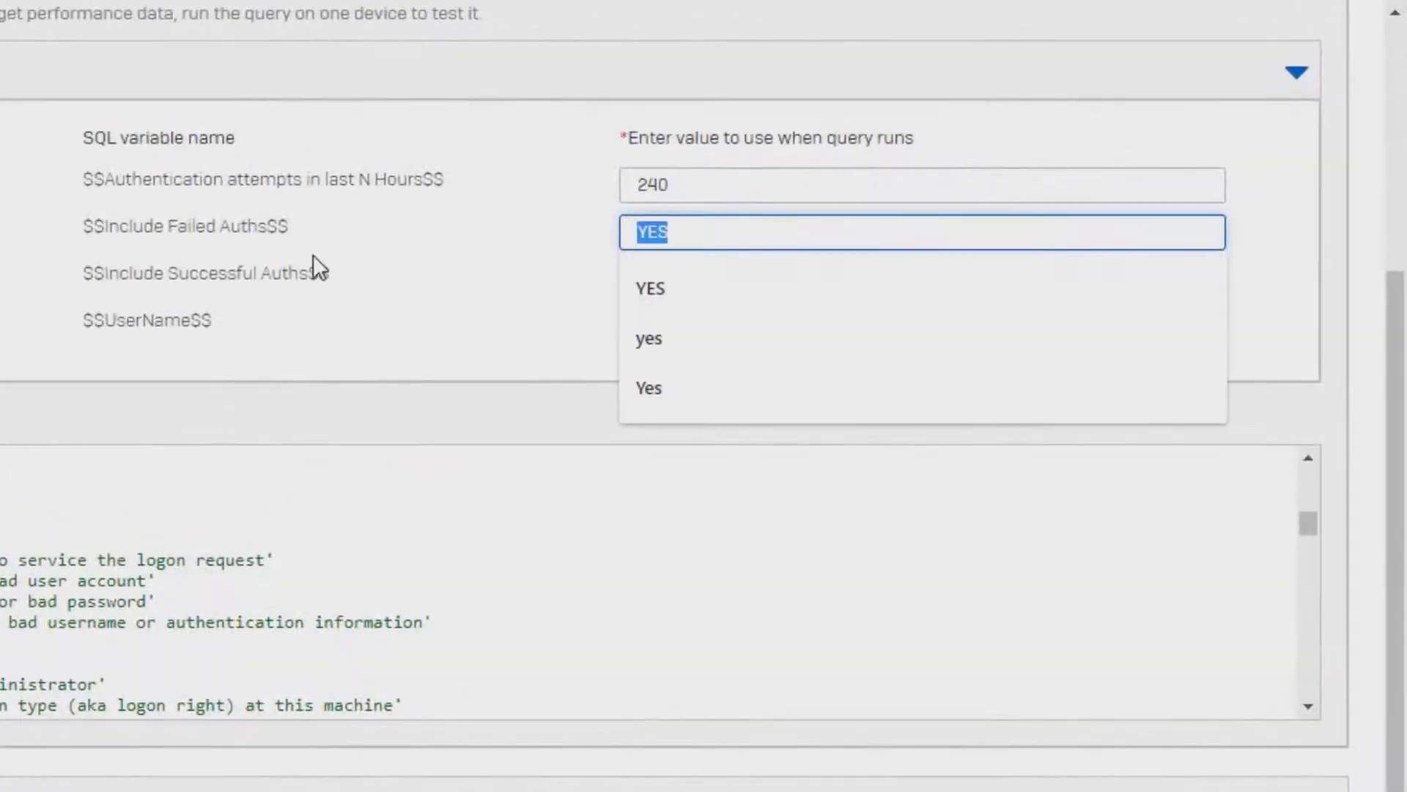
type("no")
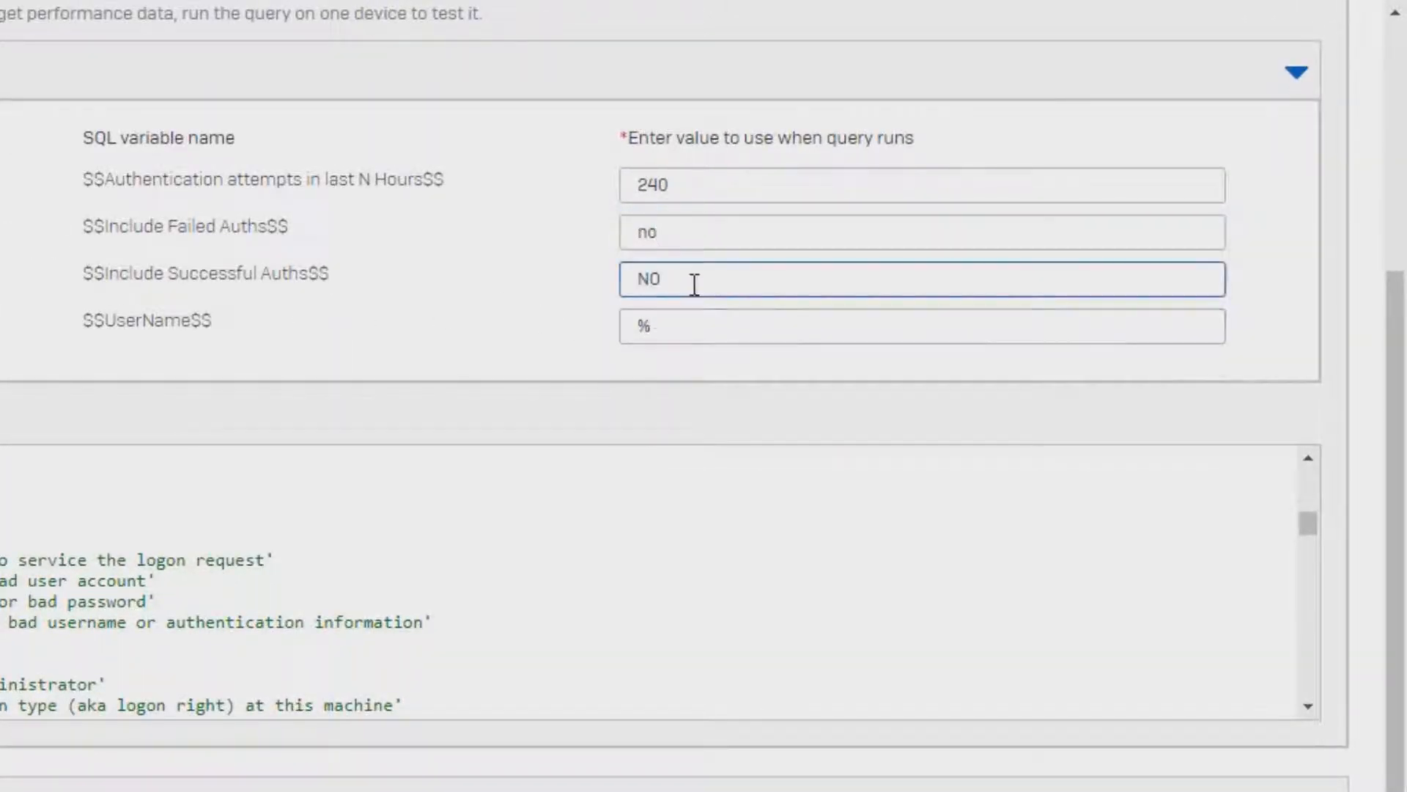
left_click_drag(691, 283, 527, 301)
type("yes")
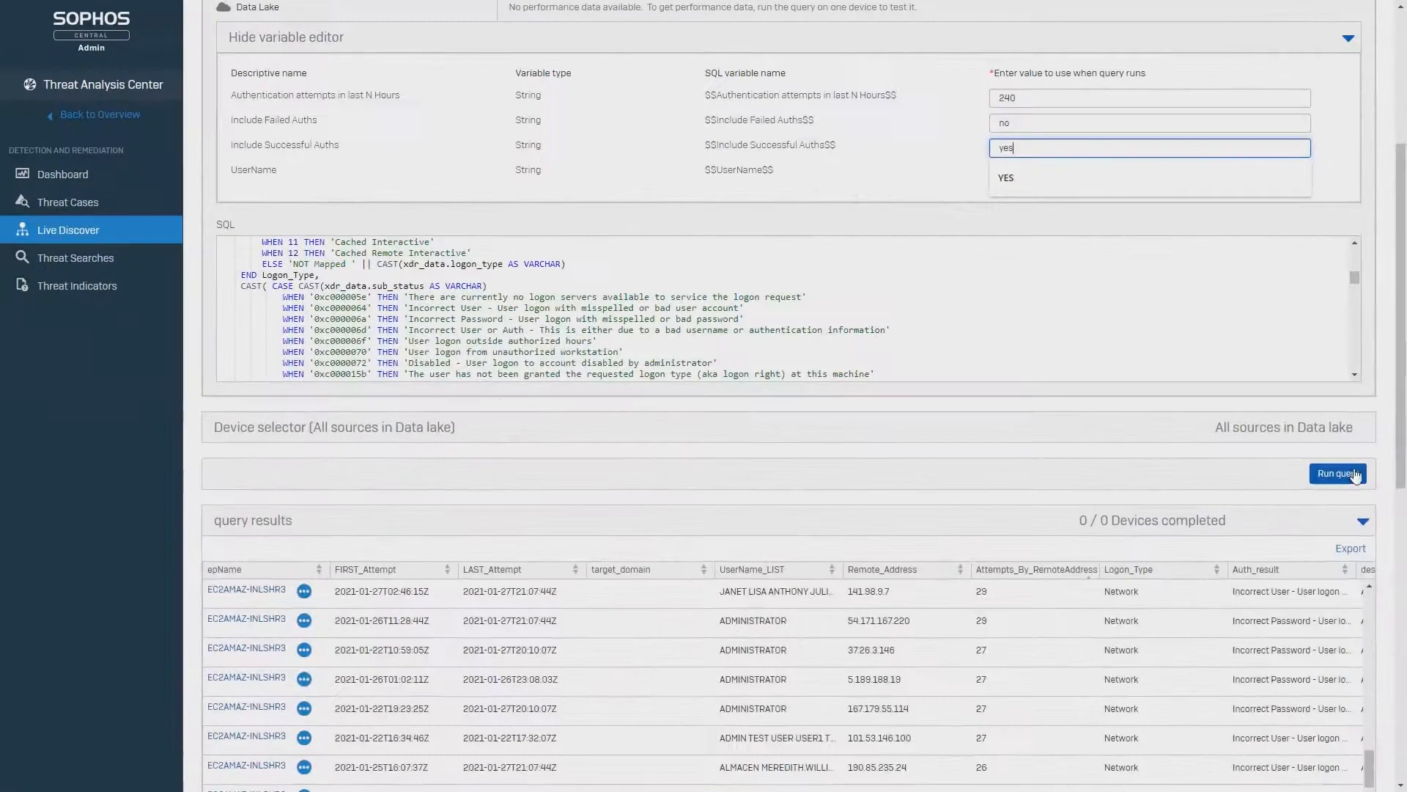
left_click(1351, 475)
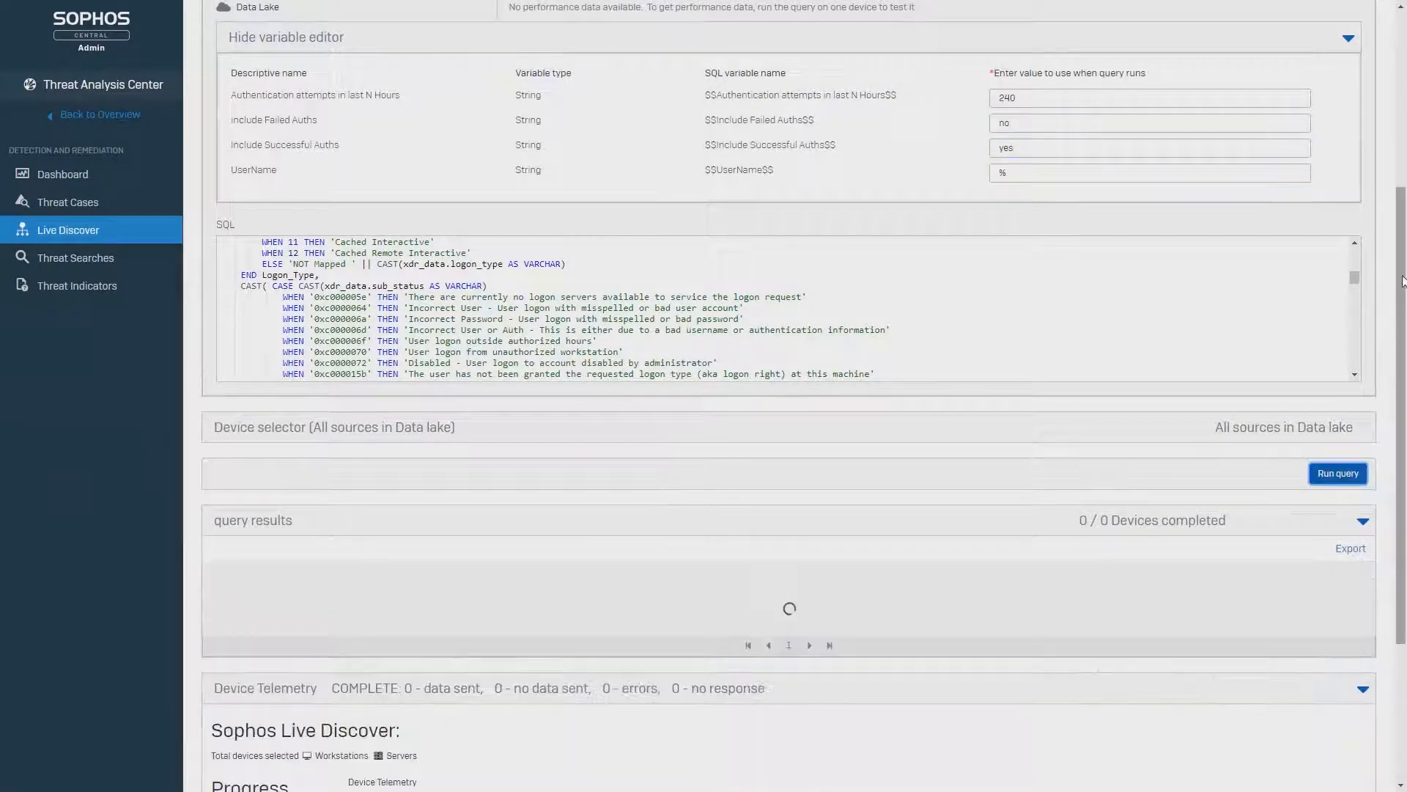
- Examine the successful authentication results for their endpoints, usernames, remote addresses and logon types
left_click_drag(1403, 285, 1406, 493)
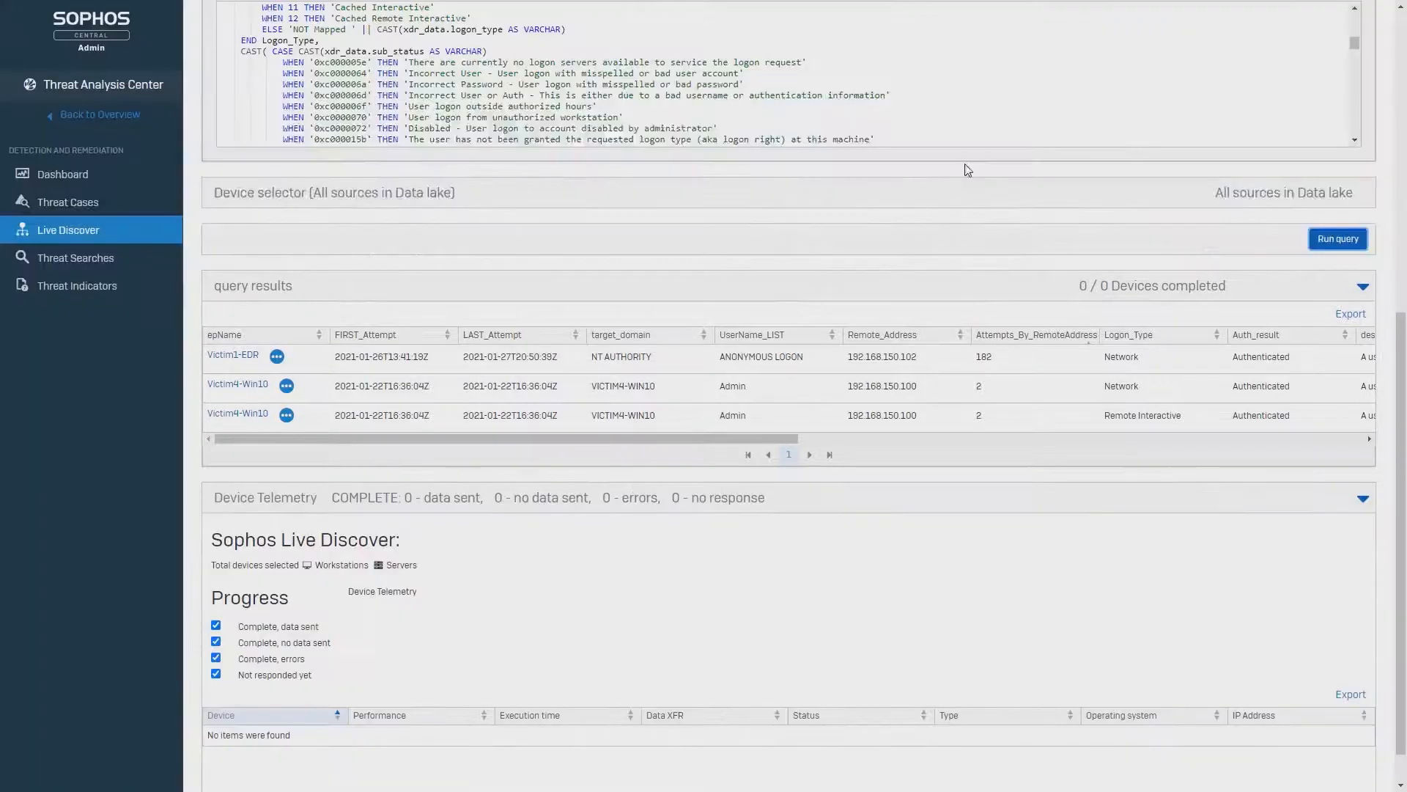
scroll(967, 170, "up", 1)
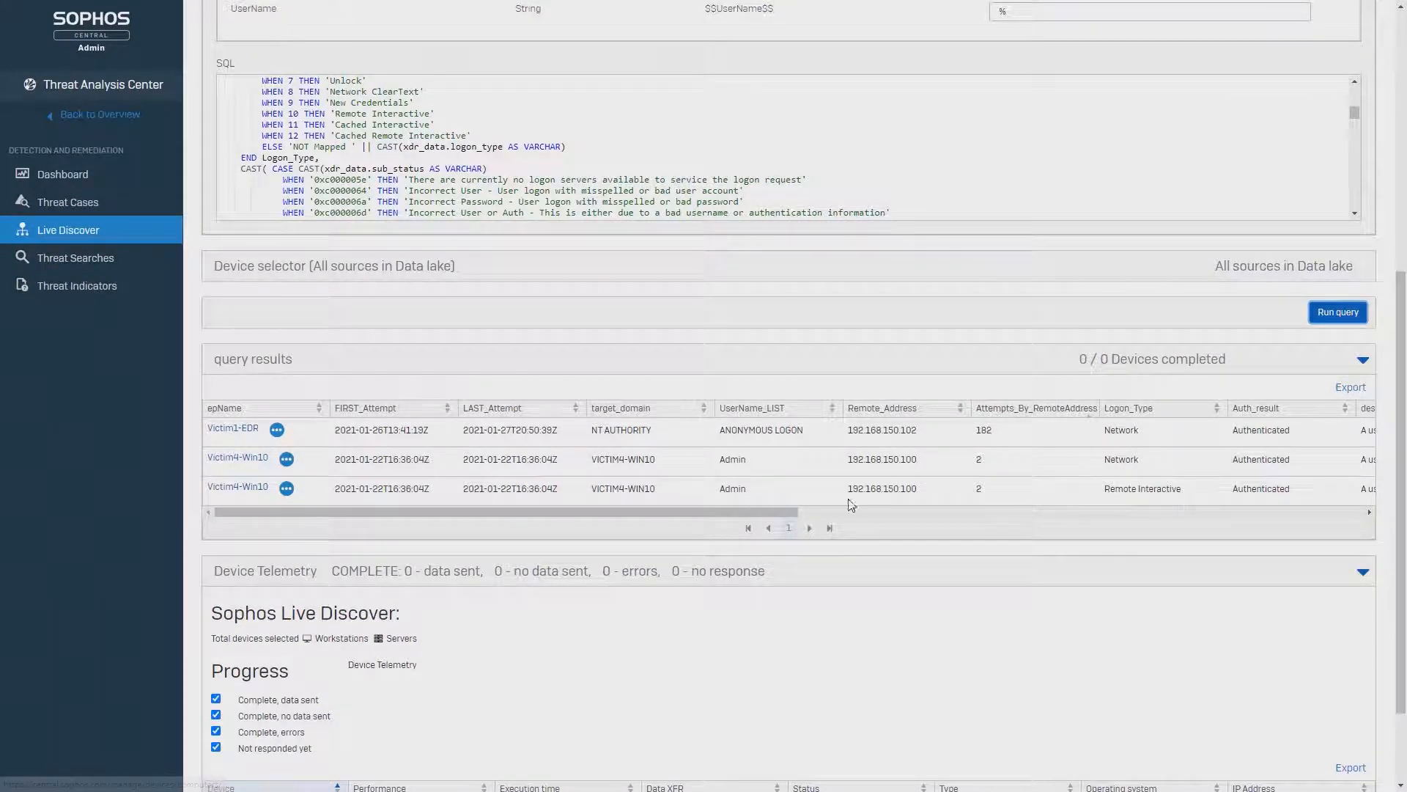
scroll(1061, 577, "up", 1)
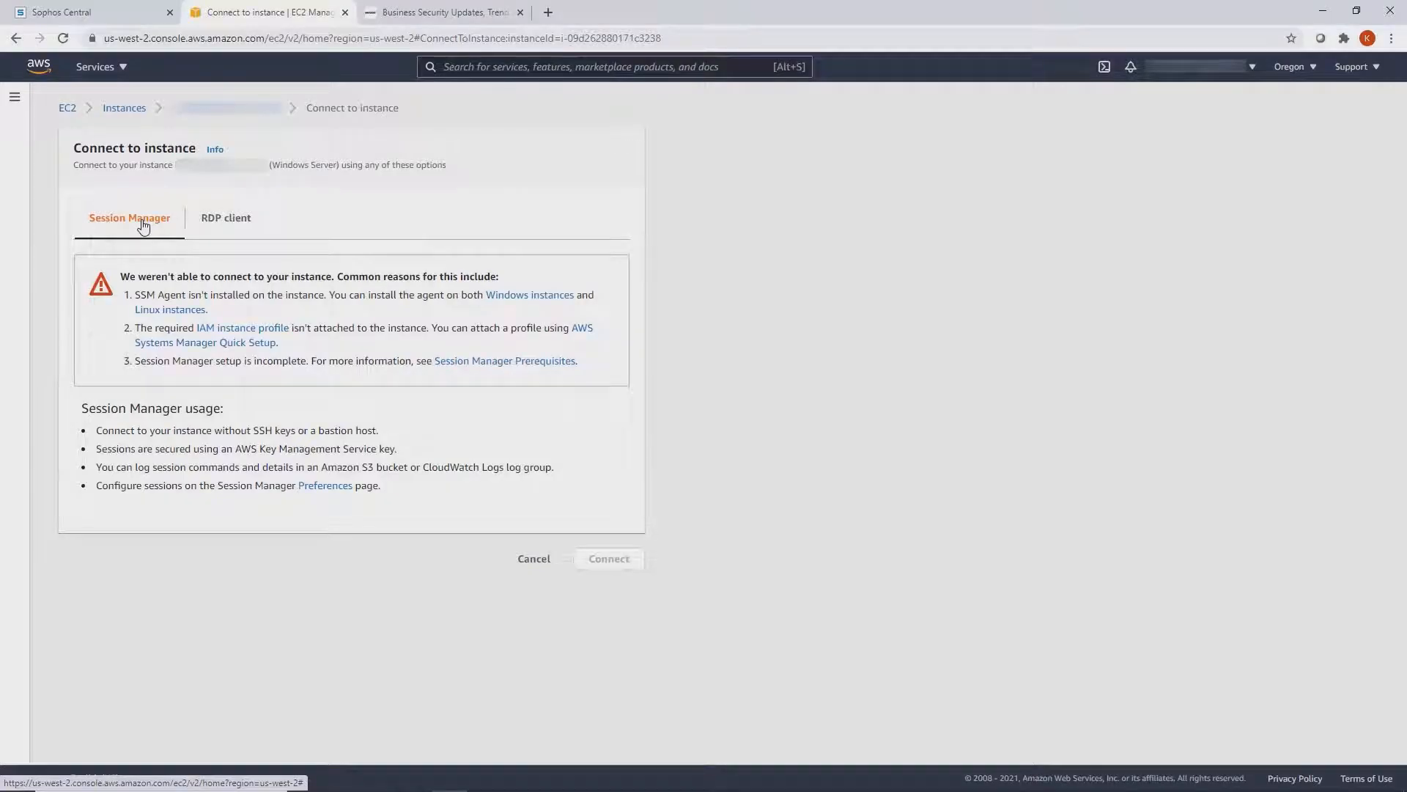
left_click(217, 225)
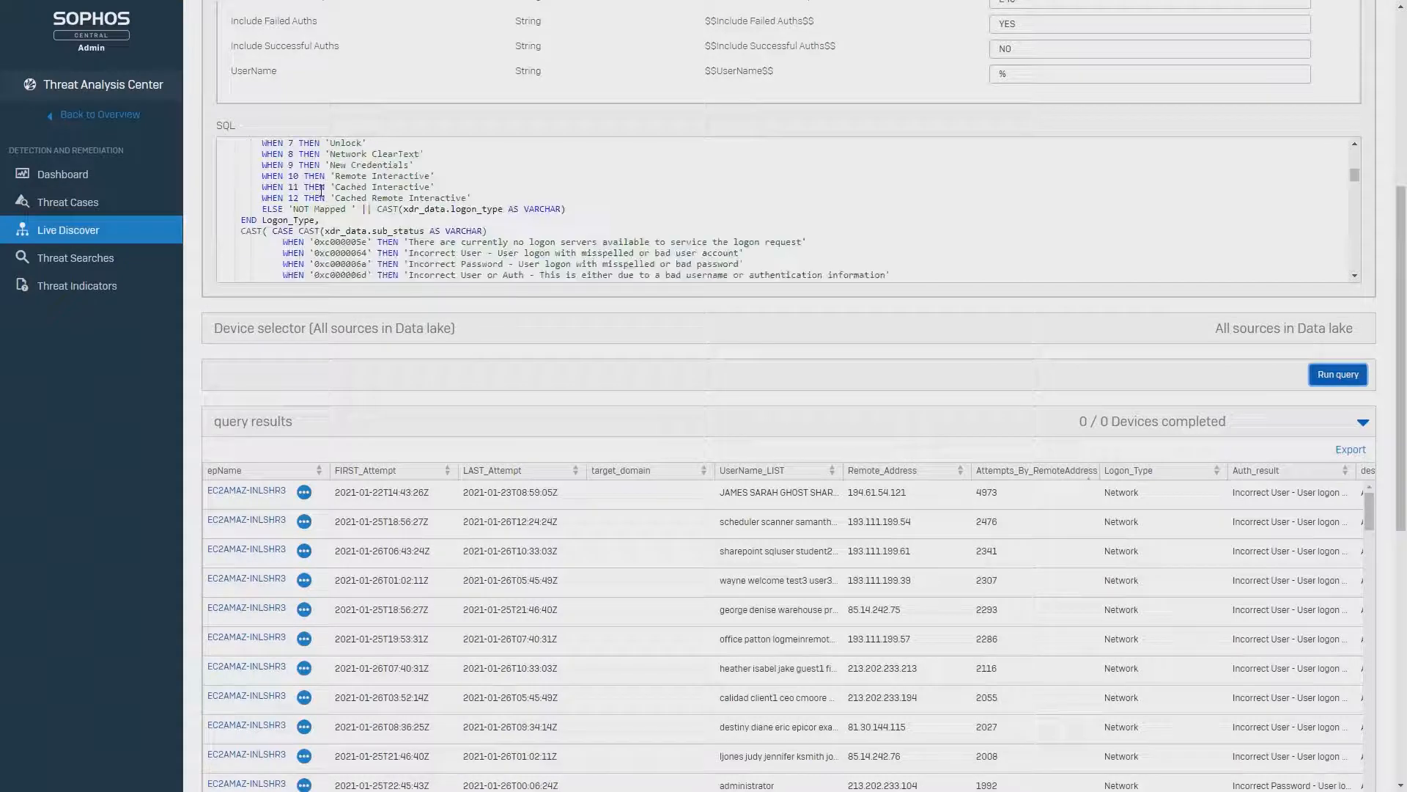
scroll(321, 192, "down", 3)
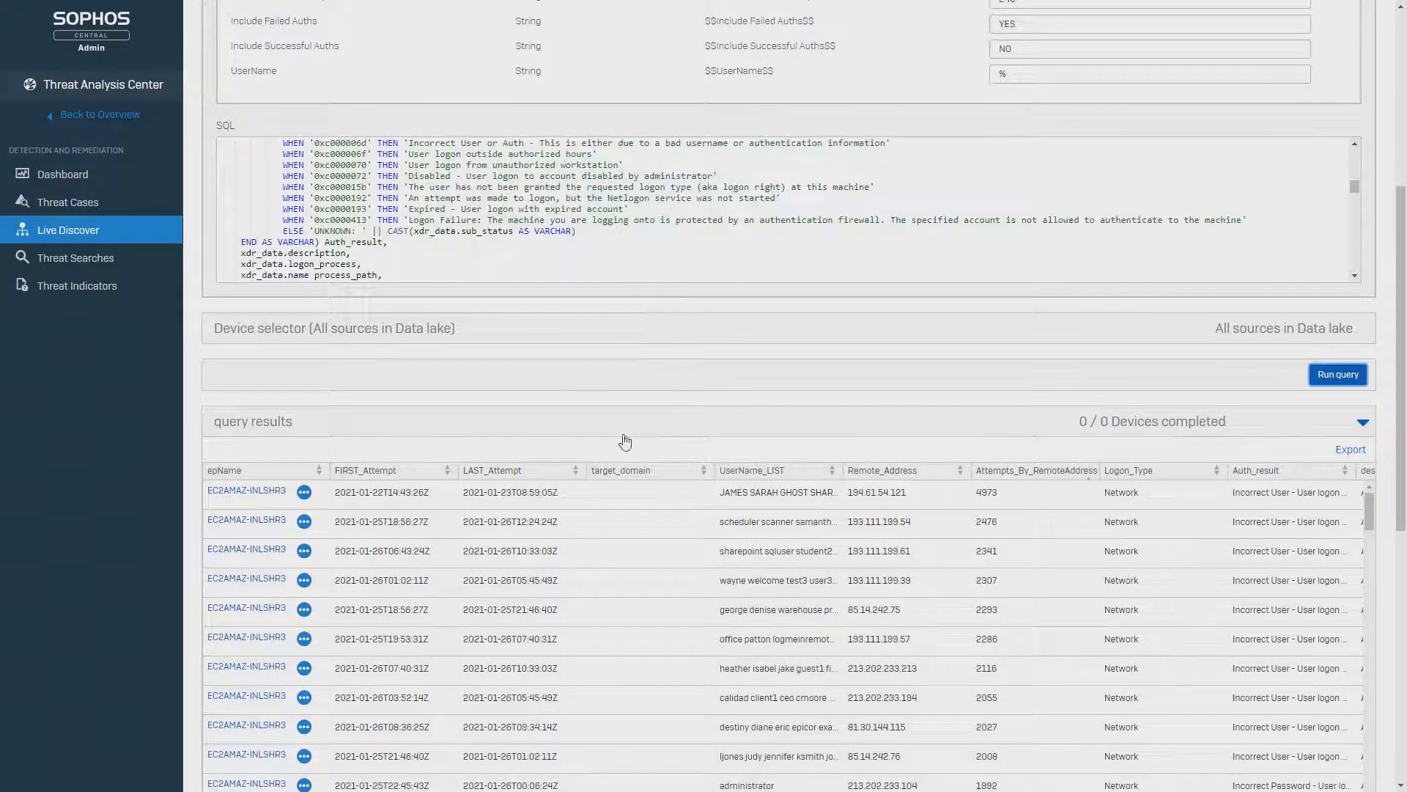